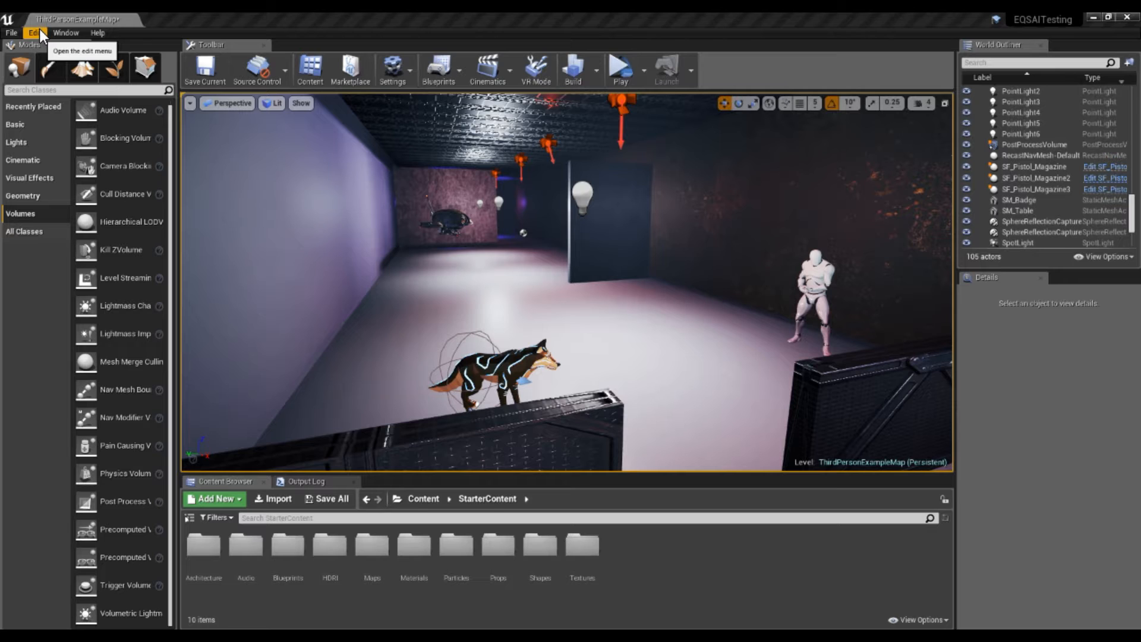
Open the project's Engine Rendering settings and examine the Instanced Stereo option in the VR section
left_click(40, 30)
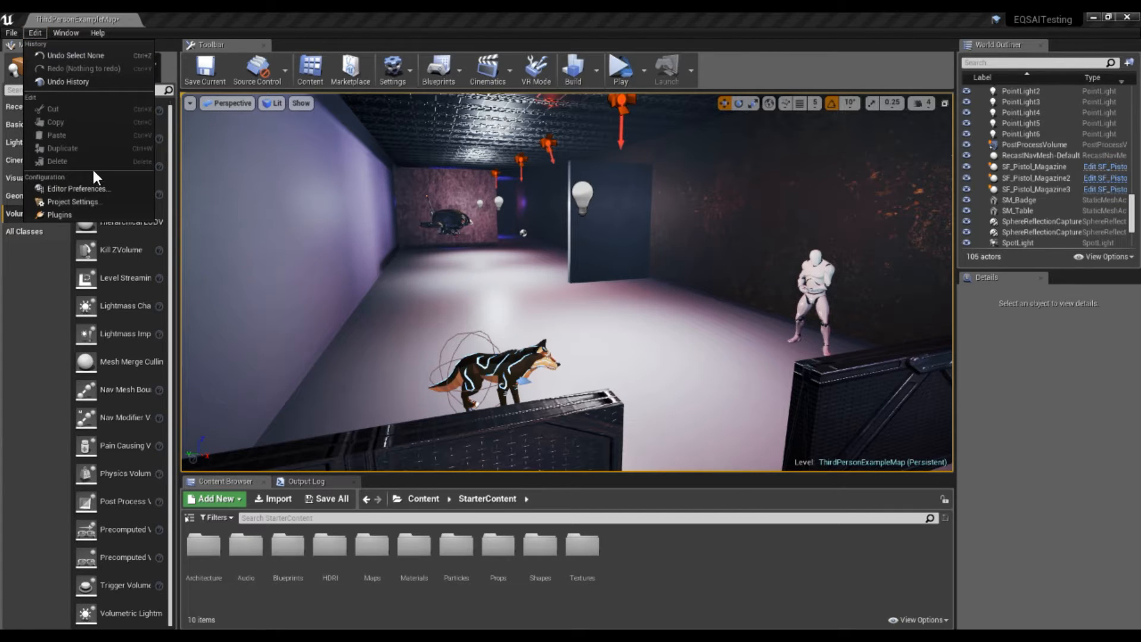
left_click(93, 202)
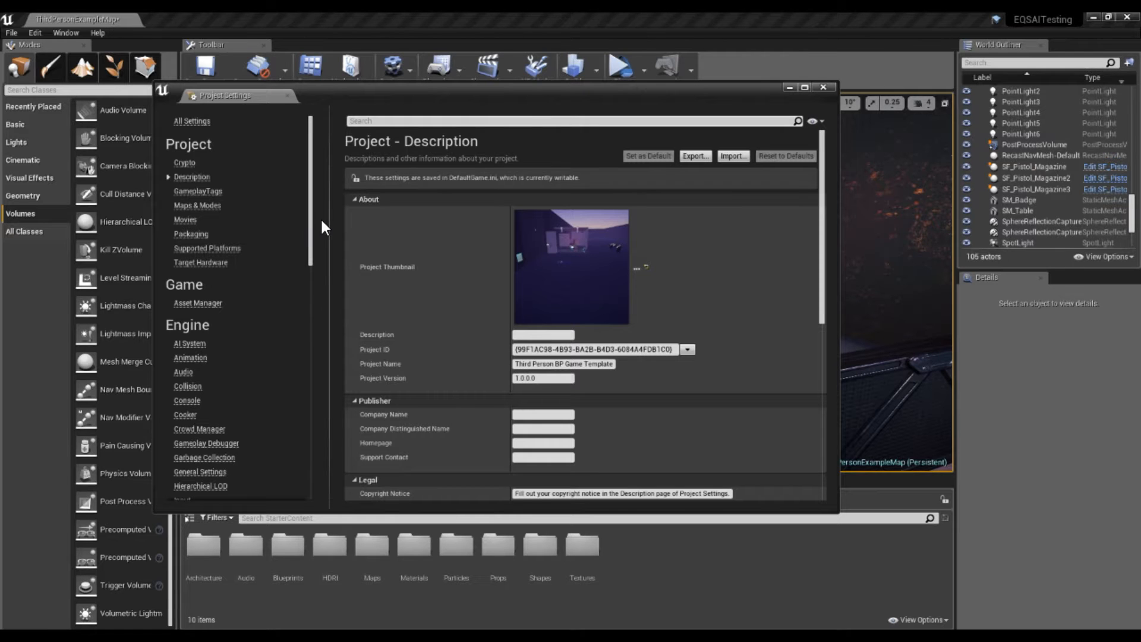
left_click_drag(311, 215, 313, 286)
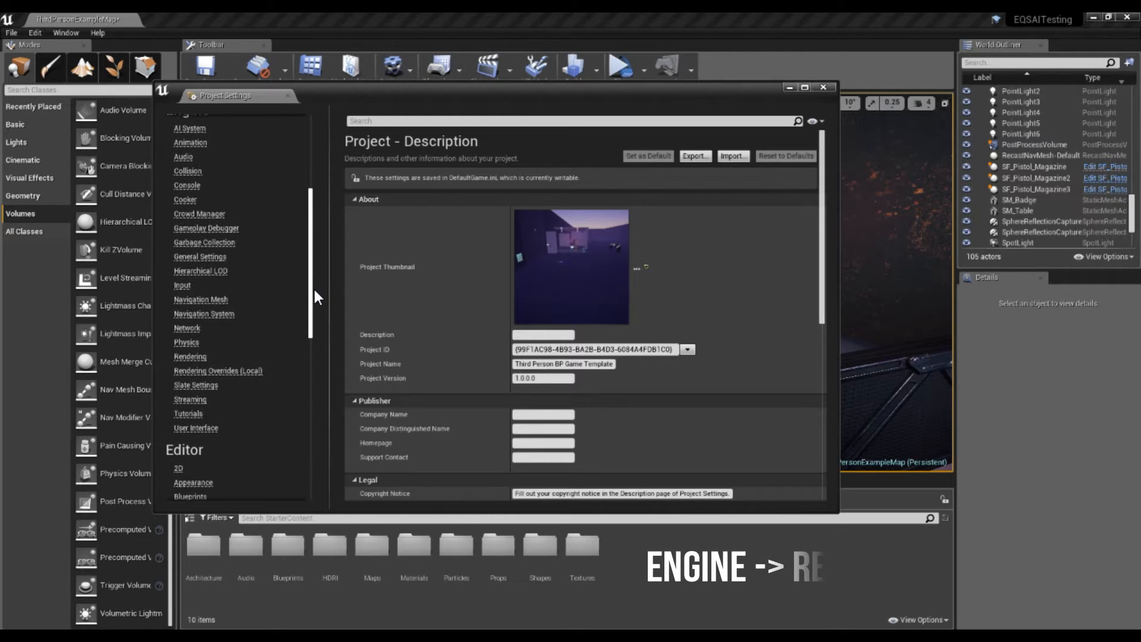
left_click(188, 357)
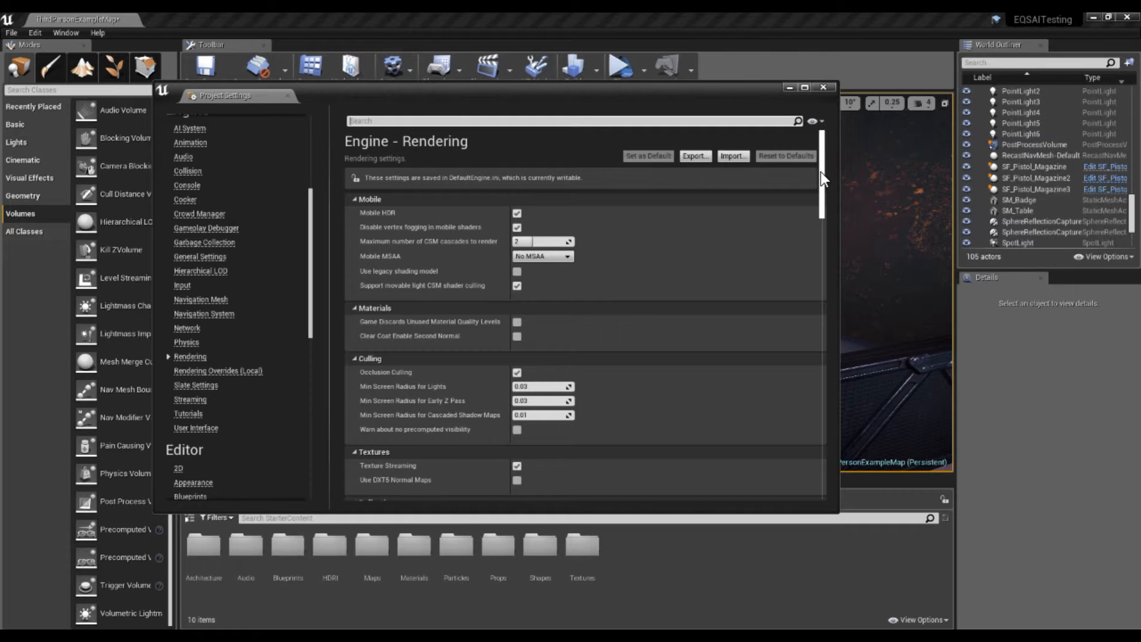
left_click_drag(821, 172, 815, 416)
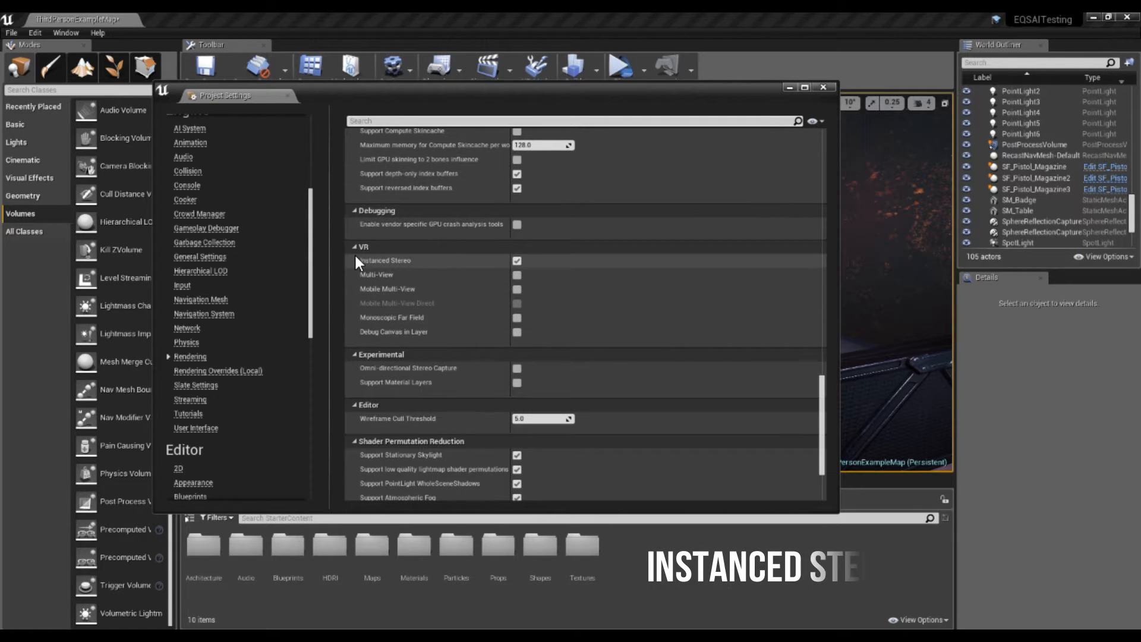
mouse_move(404, 261)
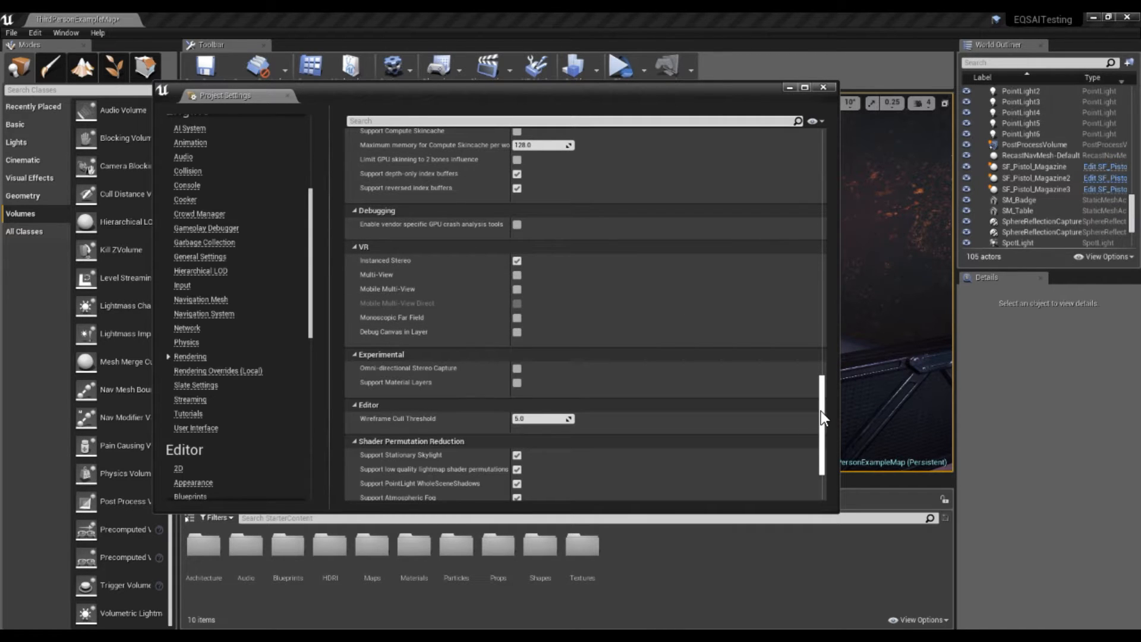
Examine the Forward Shading option in the Forward Renderer section of the rendering settings
left_click_drag(821, 411, 820, 304)
left_click_drag(819, 297, 805, 209)
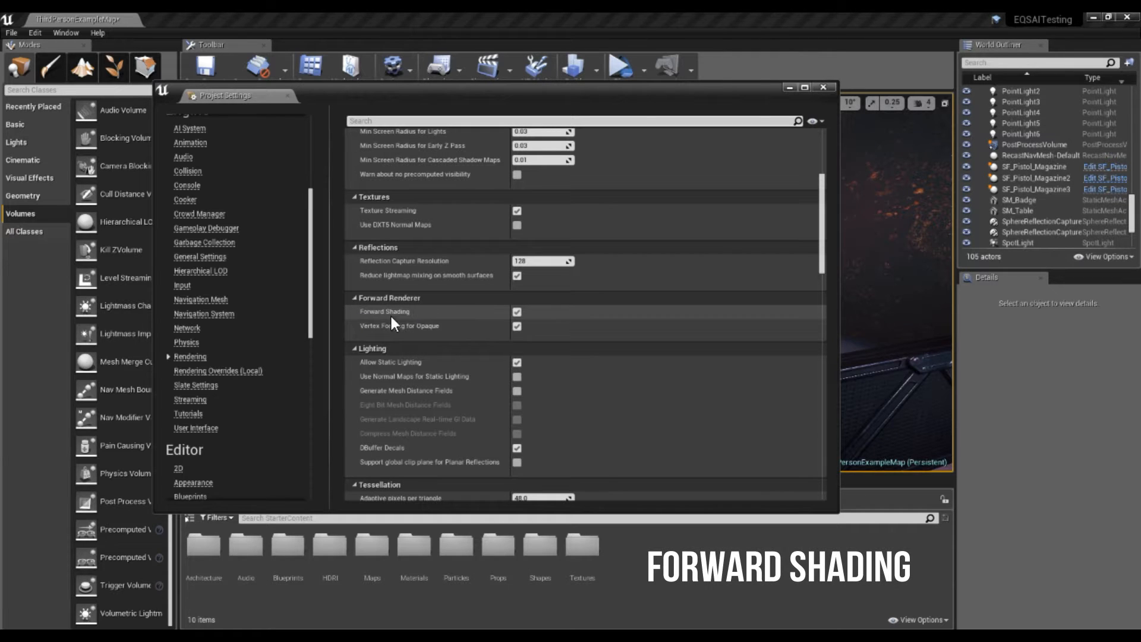
mouse_move(381, 315)
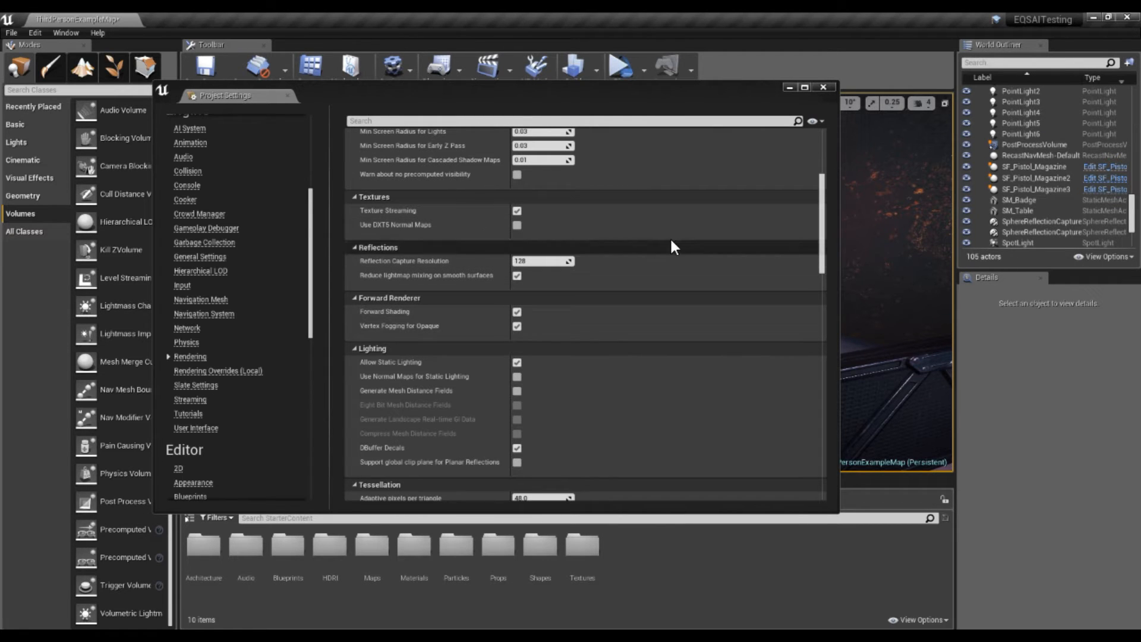
mouse_move(385, 313)
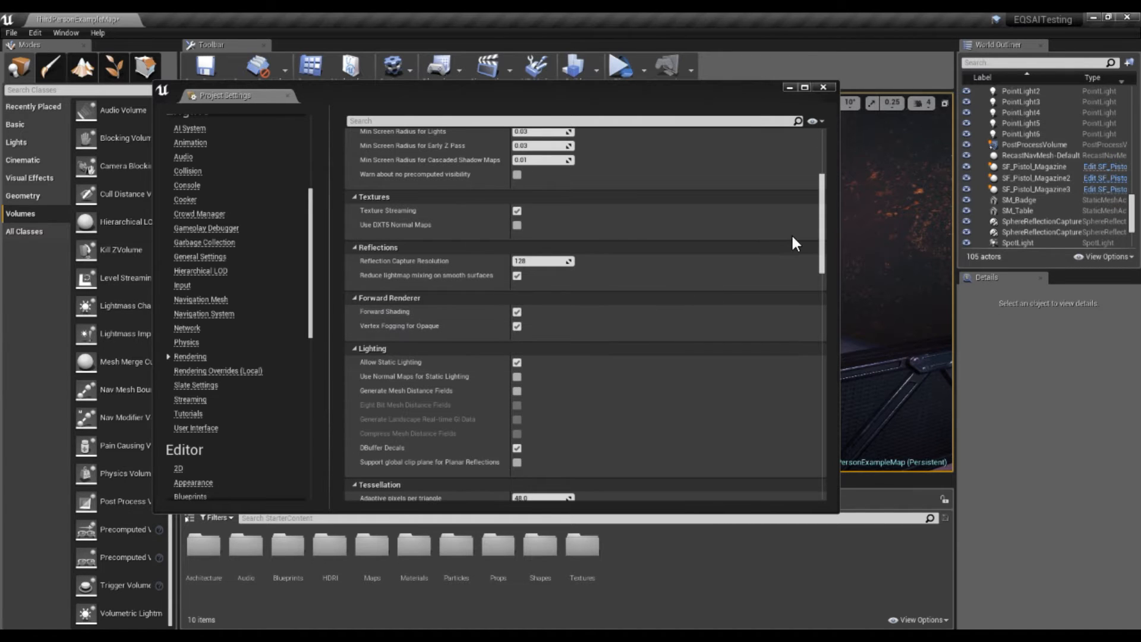
Set the default Anti-Aliasing Method to MSAA in the rendering settings
left_click_drag(820, 217, 811, 315)
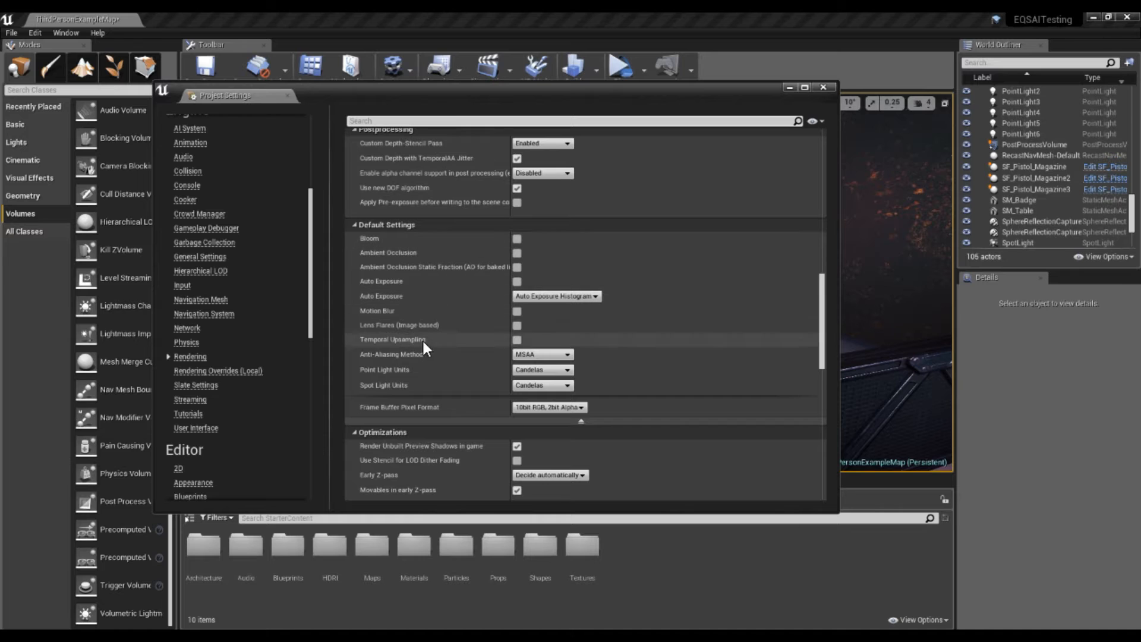
left_click(559, 356)
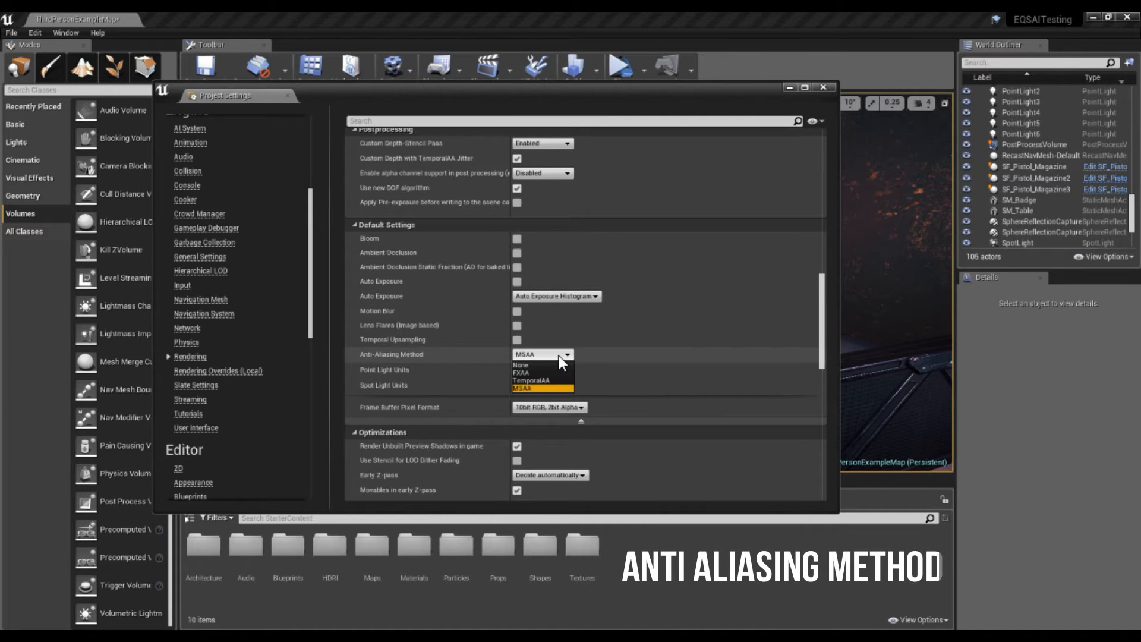
left_click(546, 389)
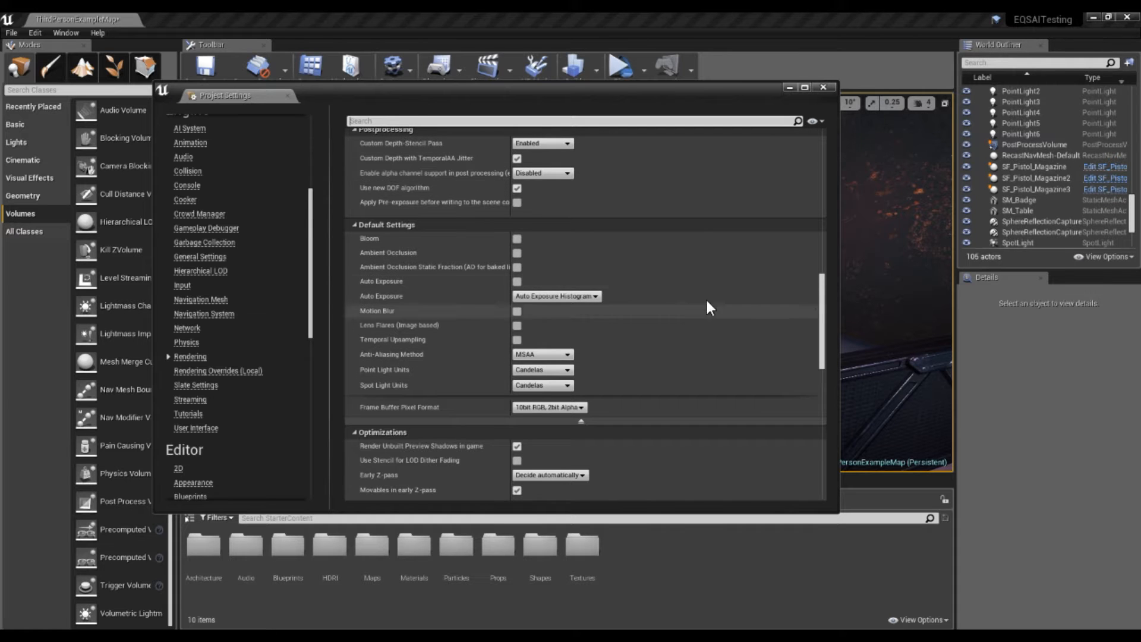
Review the postprocessing and default effect options, including Lens Flares and Bloom, and close the project settings
left_click_drag(819, 300, 796, 208)
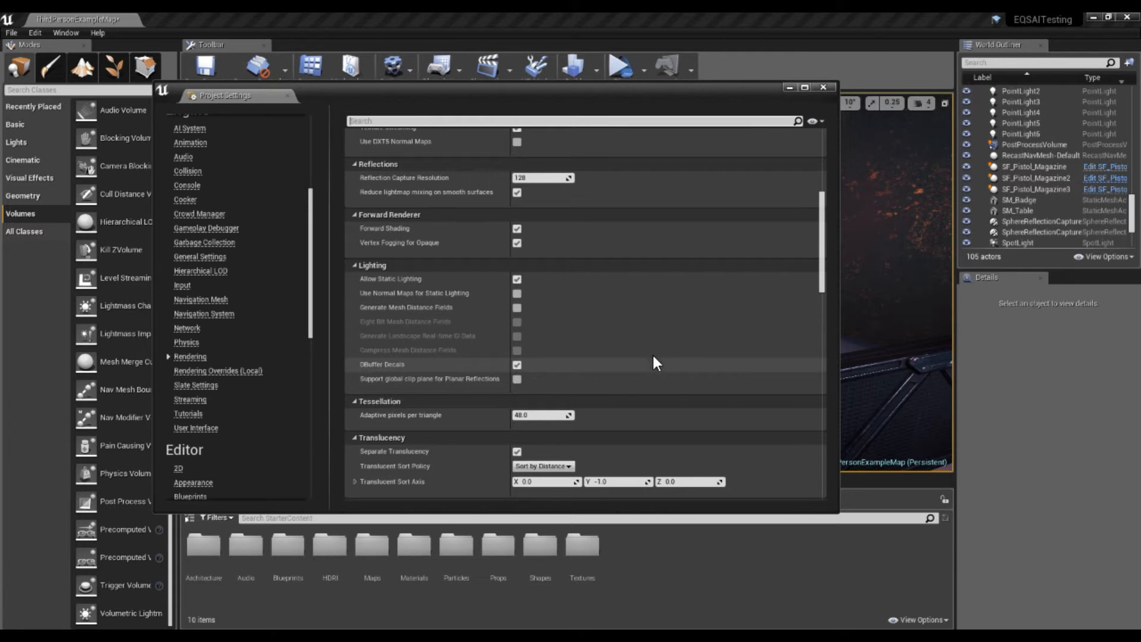
left_click_drag(821, 243, 821, 233)
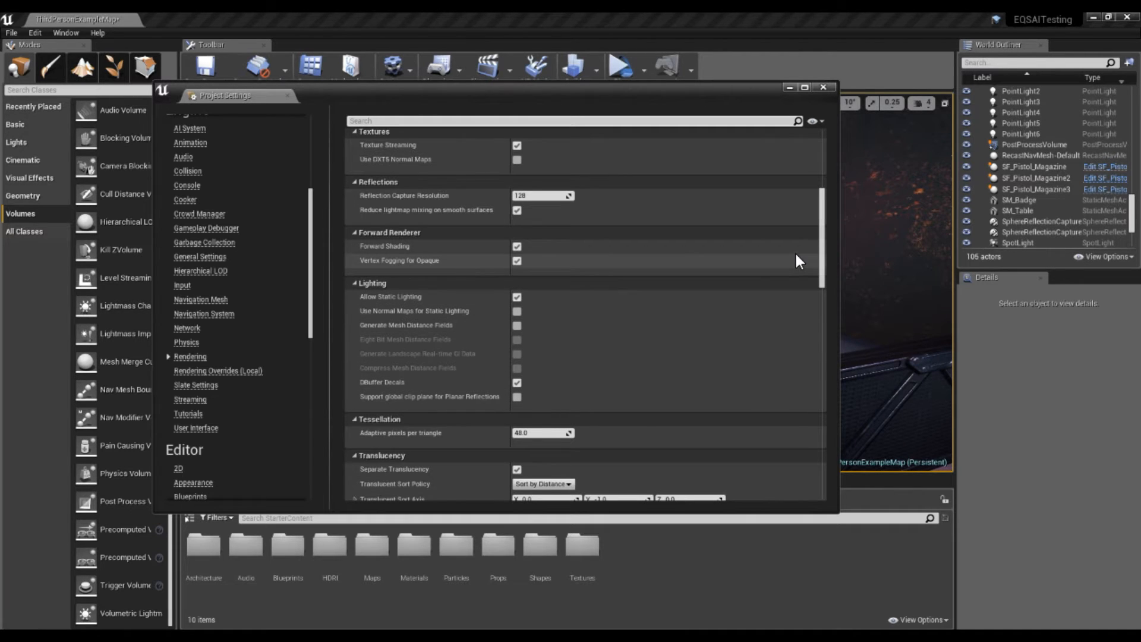
left_click_drag(822, 223, 818, 286)
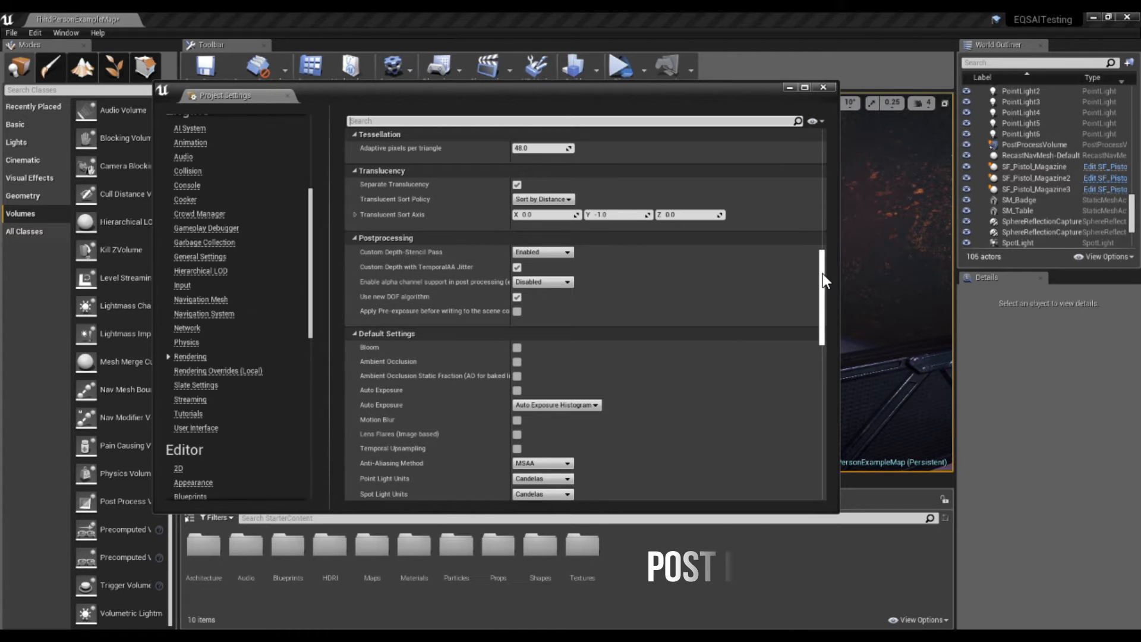
scroll(823, 273, "down", 3)
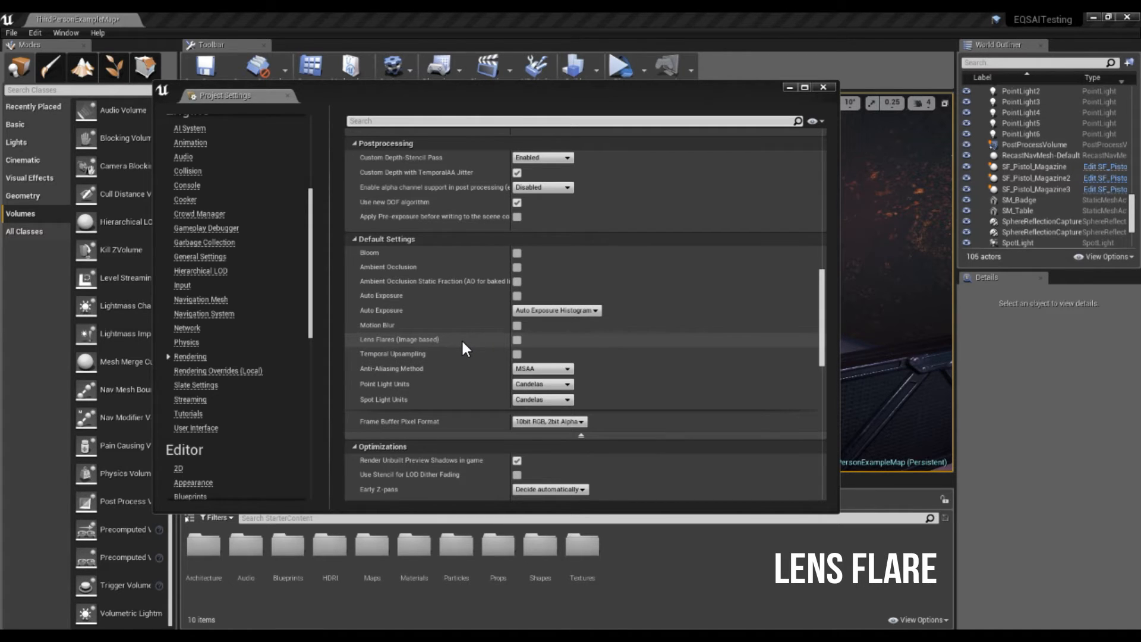
mouse_move(374, 340)
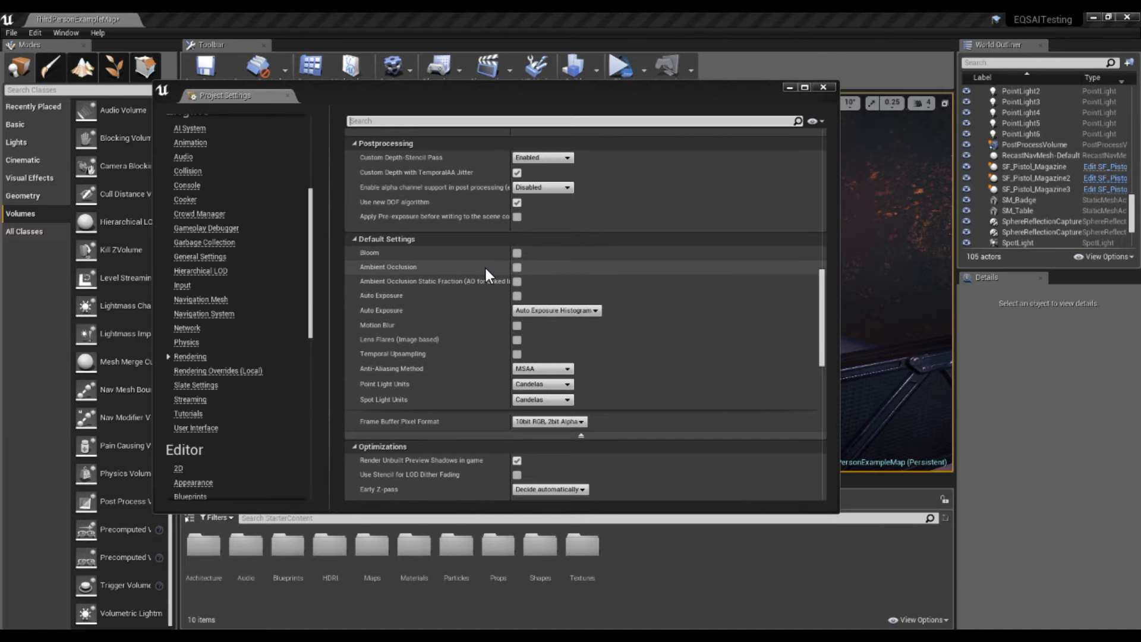
mouse_move(369, 252)
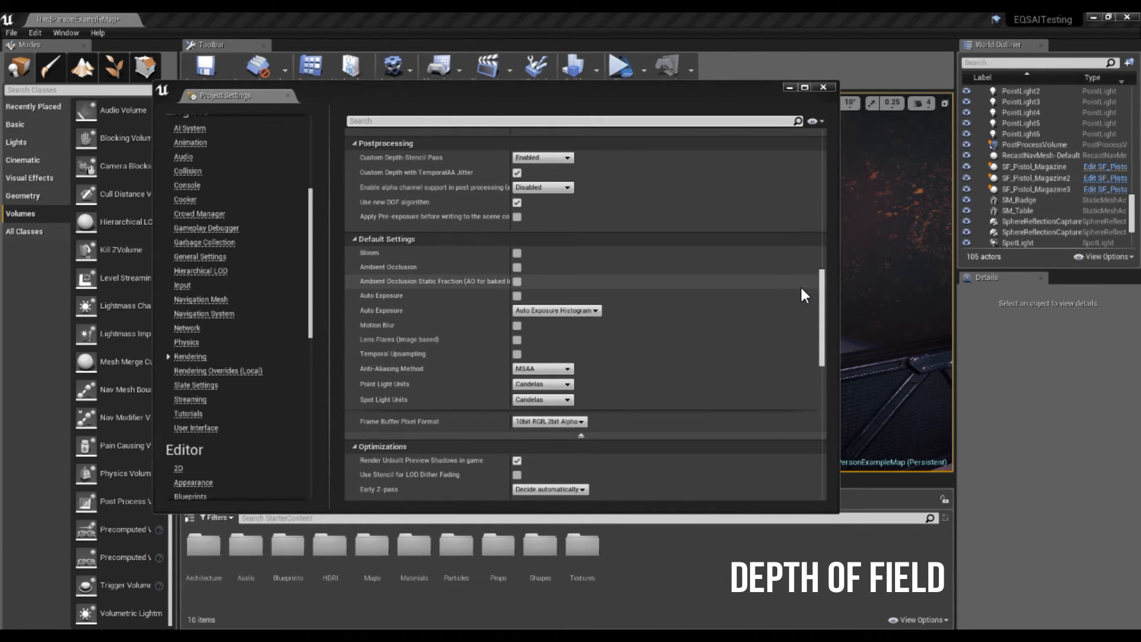
left_click_drag(821, 294, 830, 252)
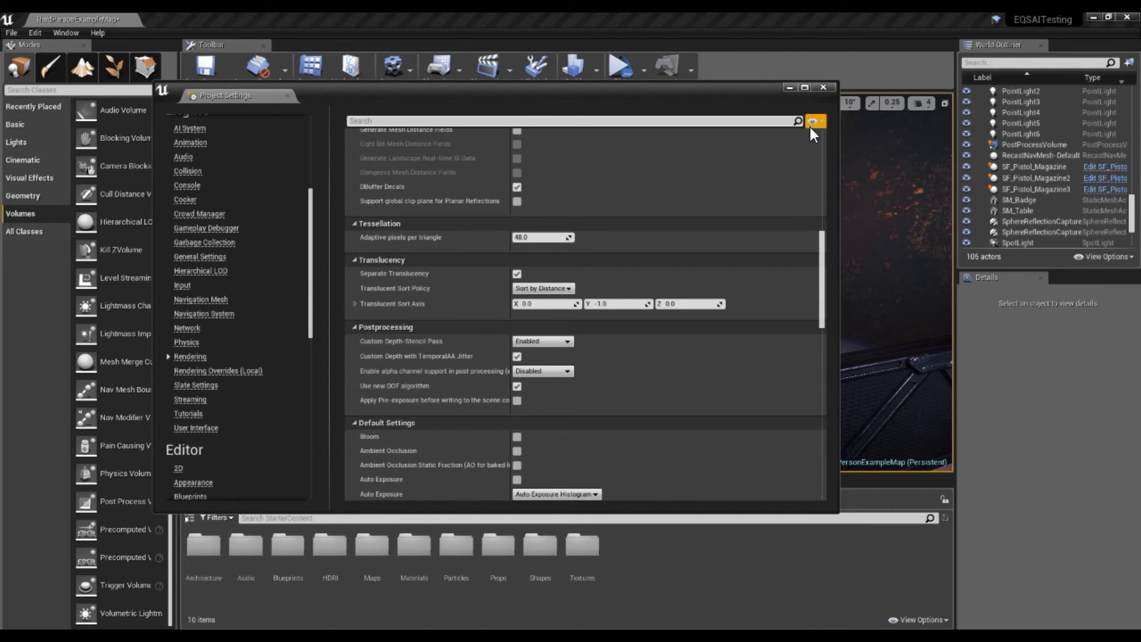
left_click_drag(822, 270, 825, 147)
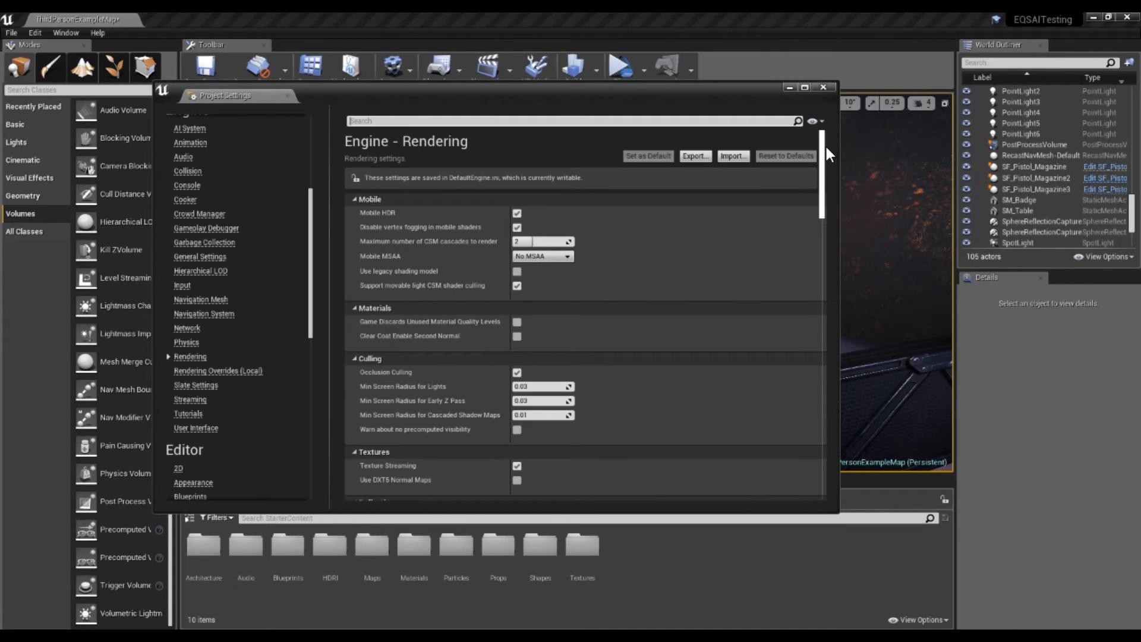
left_click(822, 87)
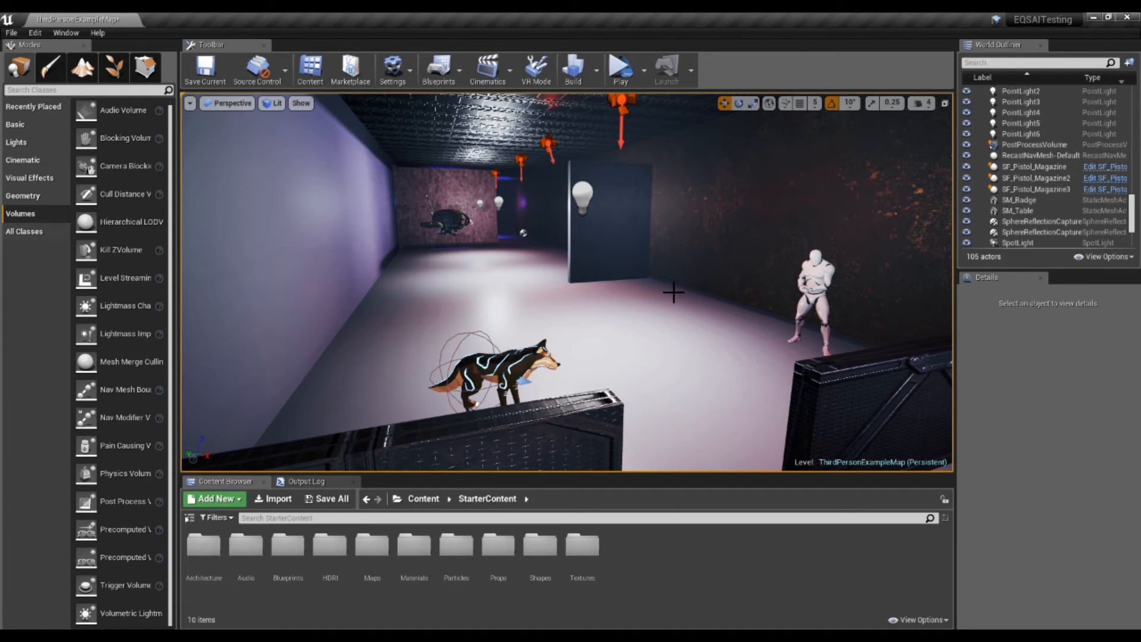
Inspect the lighting intensity in the hallway and around the mannequin from closer viewpoints
key("w")
mouse_move(636, 321)
right_mouse_down()
mouse_move(679, 284)
mouse_move(683, 256)
mouse_move(666, 313)
mouse_move(671, 333)
mouse_move(722, 377)
mouse_move(659, 312)
mouse_move(630, 321)
mouse_move(665, 371)
mouse_move(650, 350)
mouse_move(674, 344)
mouse_move(632, 313)
right_mouse_up()
key("w")
key("s")
key("w")
key("s")
key("w")
key("s")
key("a")
key("w")
key("s")
key("a")
key("w")
key("d")
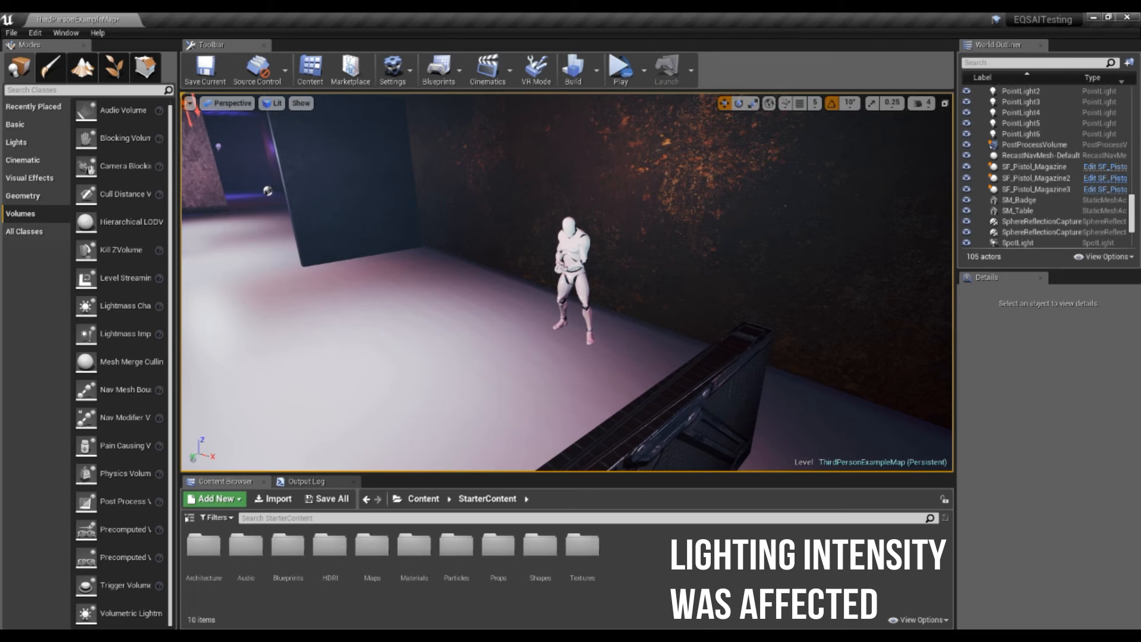
Select the hallway mannequin and move it along the Y axis to about 558, toward the dark rusty wall
left_click(571, 285)
key("d")
right_click_drag(570, 291, 525, 279)
key("s")
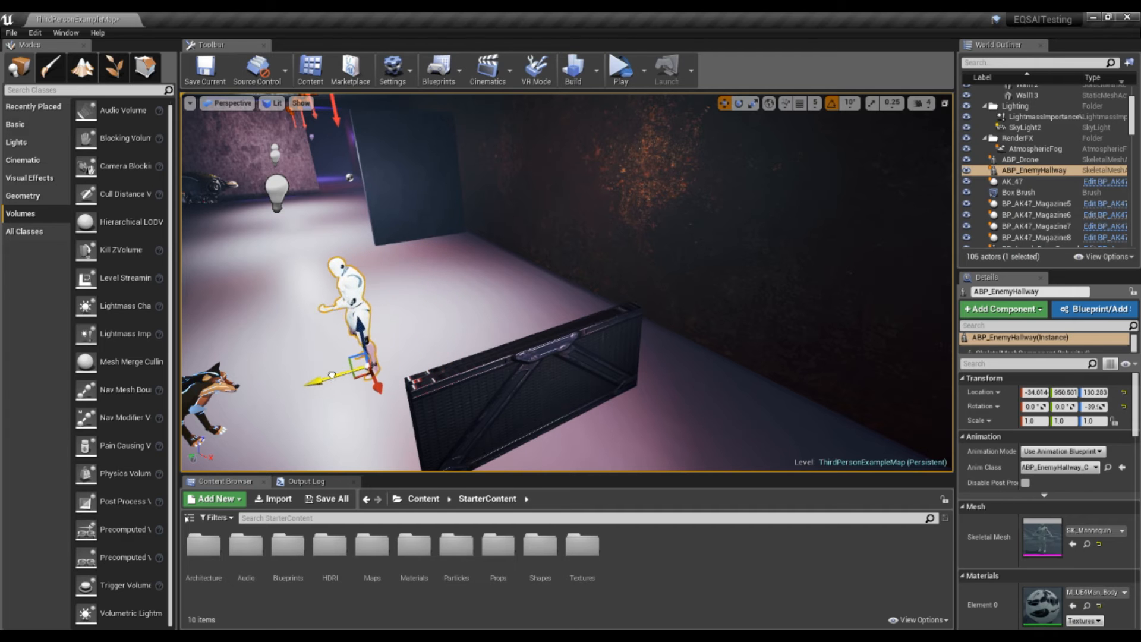
right_click_drag(360, 358, 326, 368)
key("w")
key("s")
right_click_drag(537, 346, 541, 346)
key("d")
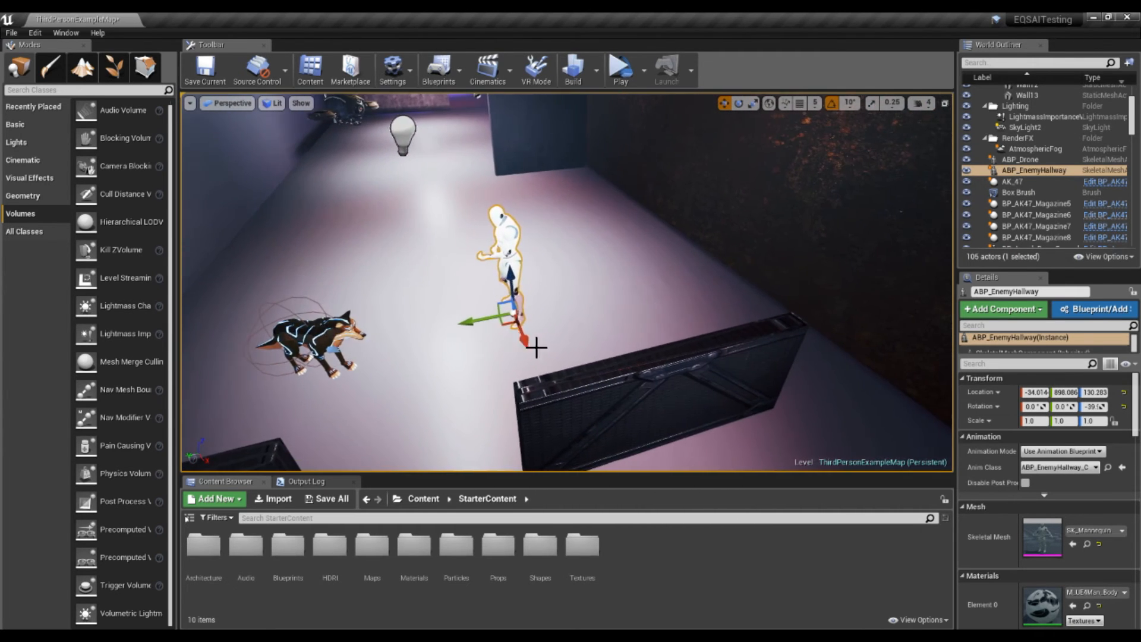
left_click_drag(478, 327, 663, 279)
right_click_drag(664, 279, 624, 238)
key("w")
key("s")
right_click_drag(575, 291, 575, 293)
key("s")
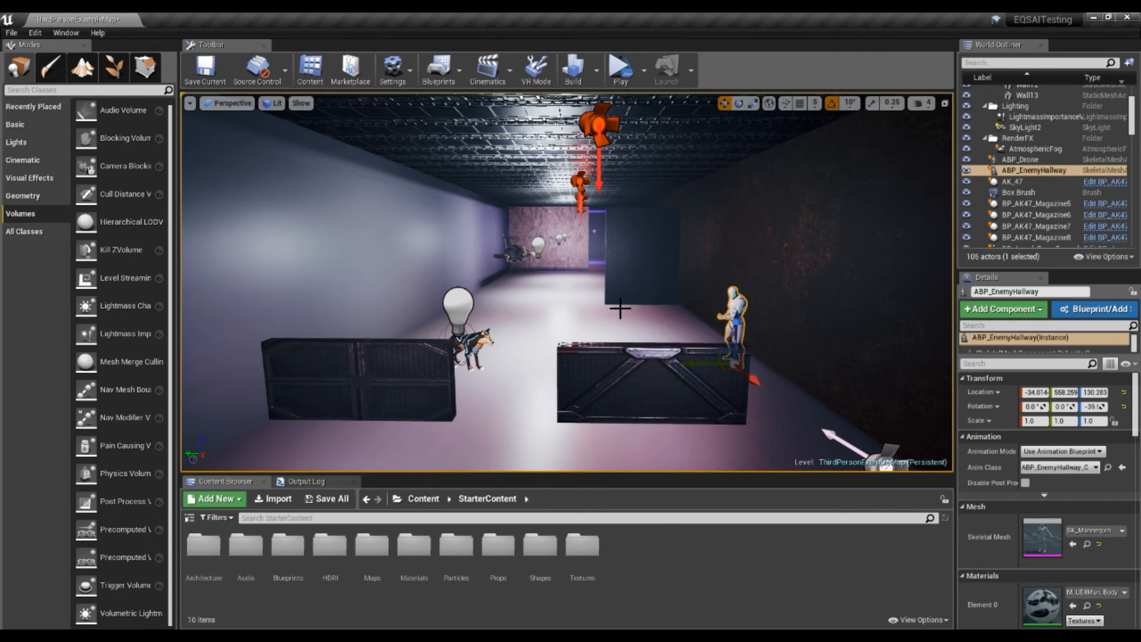
Examine how the hallway's walls, floor and characters are lit from behind the two crates
key("w")
mouse_move(622, 304)
right_mouse_down()
mouse_move(637, 282)
mouse_move(621, 302)
mouse_move(648, 306)
mouse_move(622, 305)
right_mouse_up()
key("a")
key("s")
key("s")
key("d")
key("a")
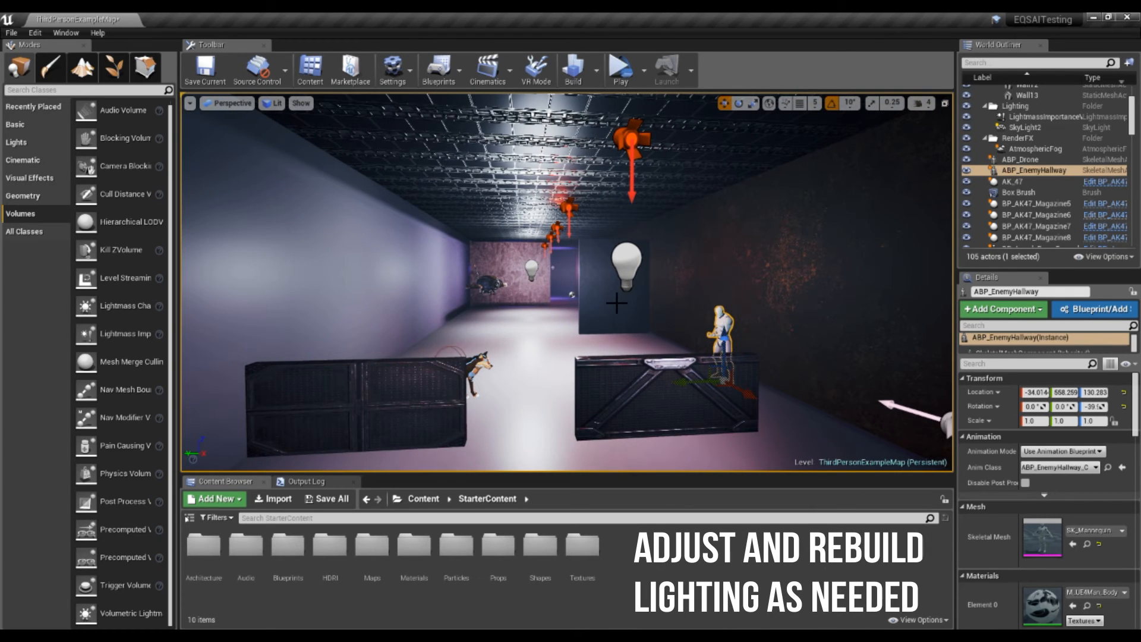
mouse_move(594, 310)
right_mouse_down()
mouse_move(582, 310)
mouse_move(606, 328)
right_mouse_up()
key("w")
key("s")
key("w")
right_click_drag(552, 303, 552, 303)
key("a")
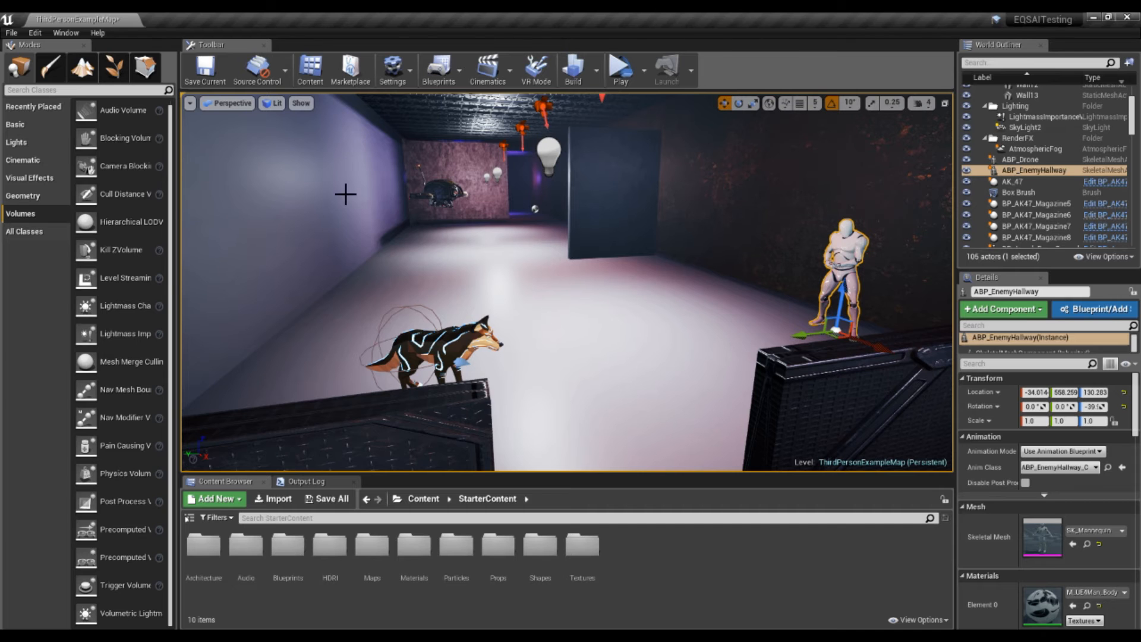
right_click_drag(363, 327, 263, 376)
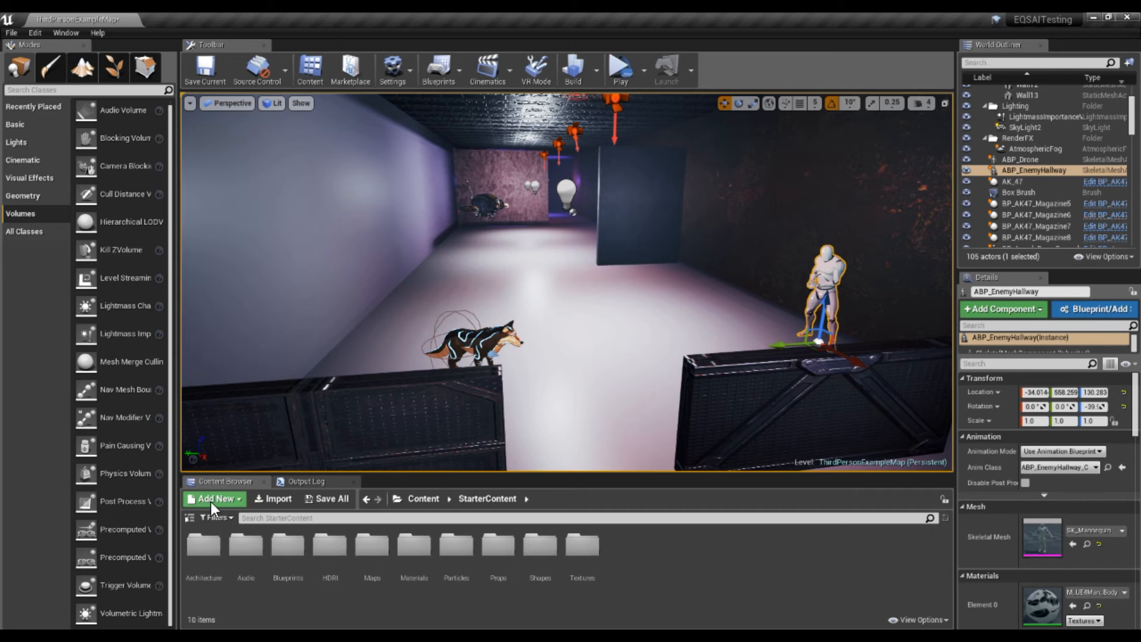
Select the level's PostProcessVolume and focus the viewport on its bounds
left_click_drag(1132, 113, 1139, 240)
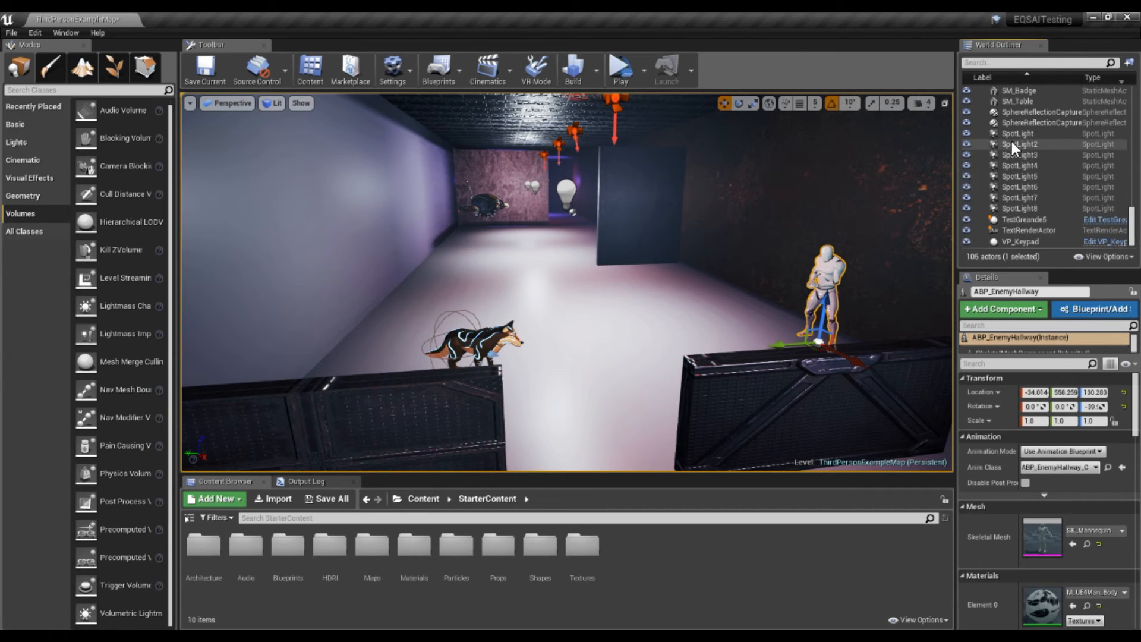
scroll(1083, 208, "up", 3)
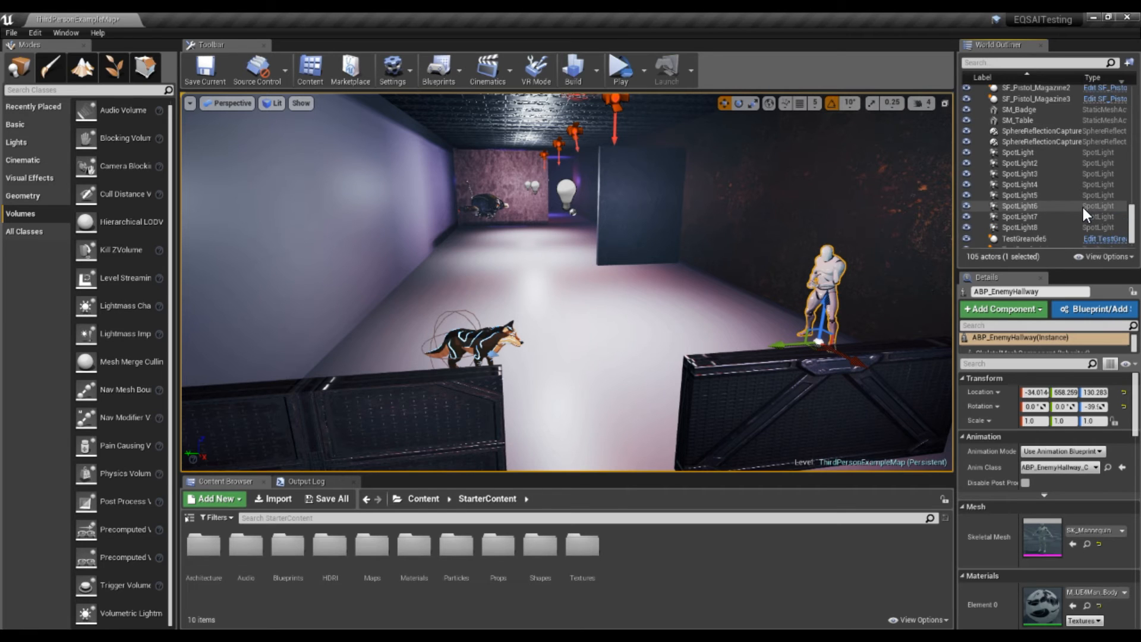
left_click(1053, 93)
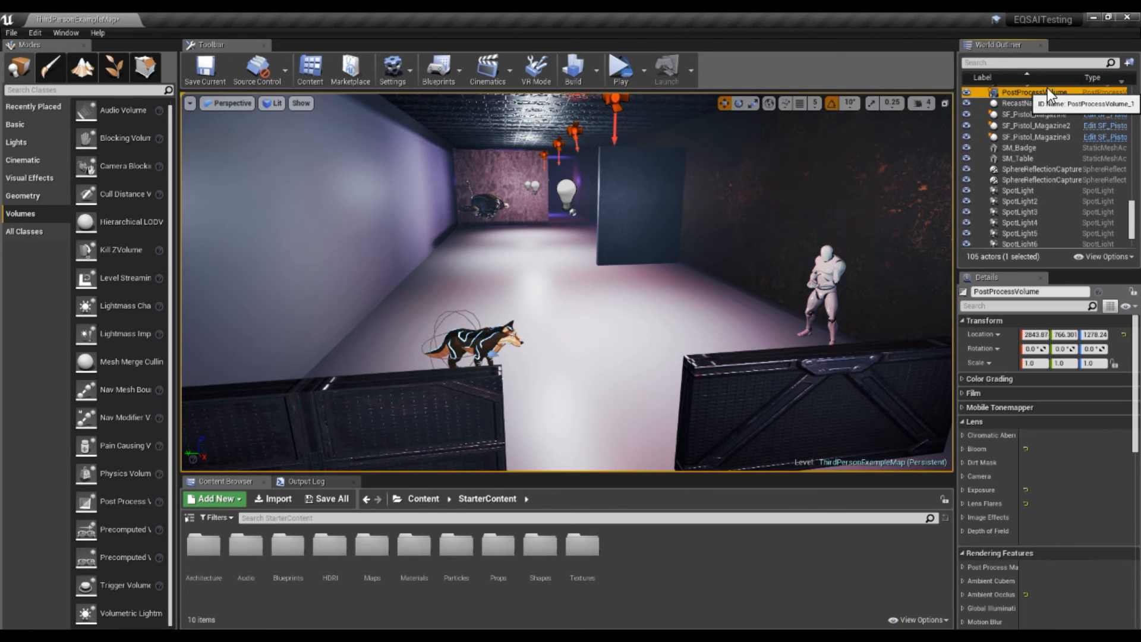
double_click(1039, 94)
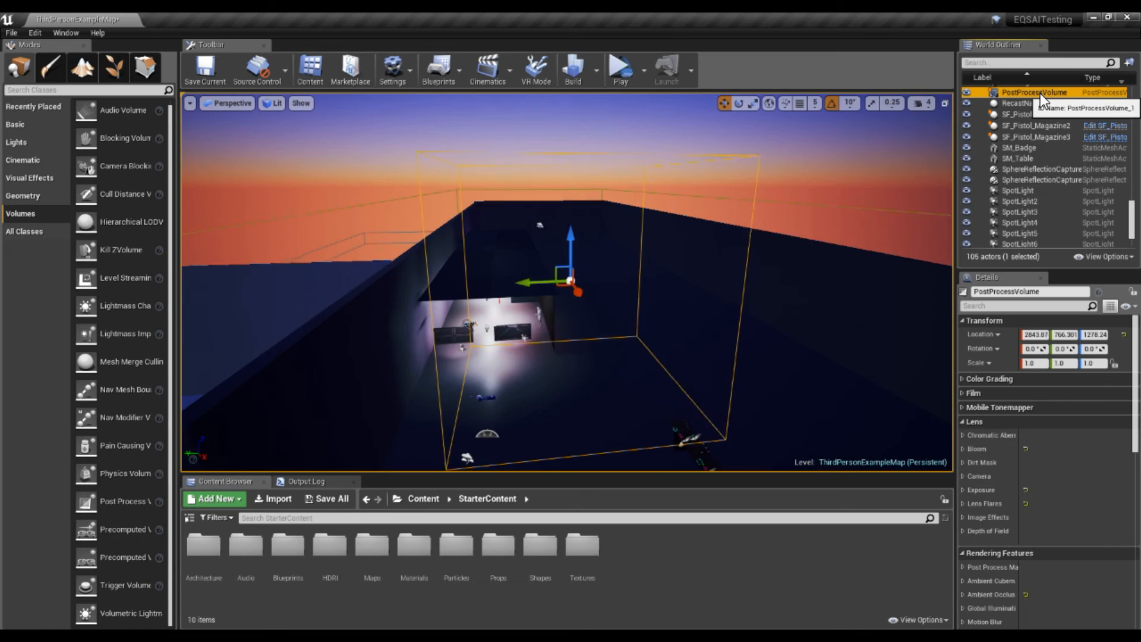
right_click_drag(643, 249, 656, 282)
key("s")
key("w")
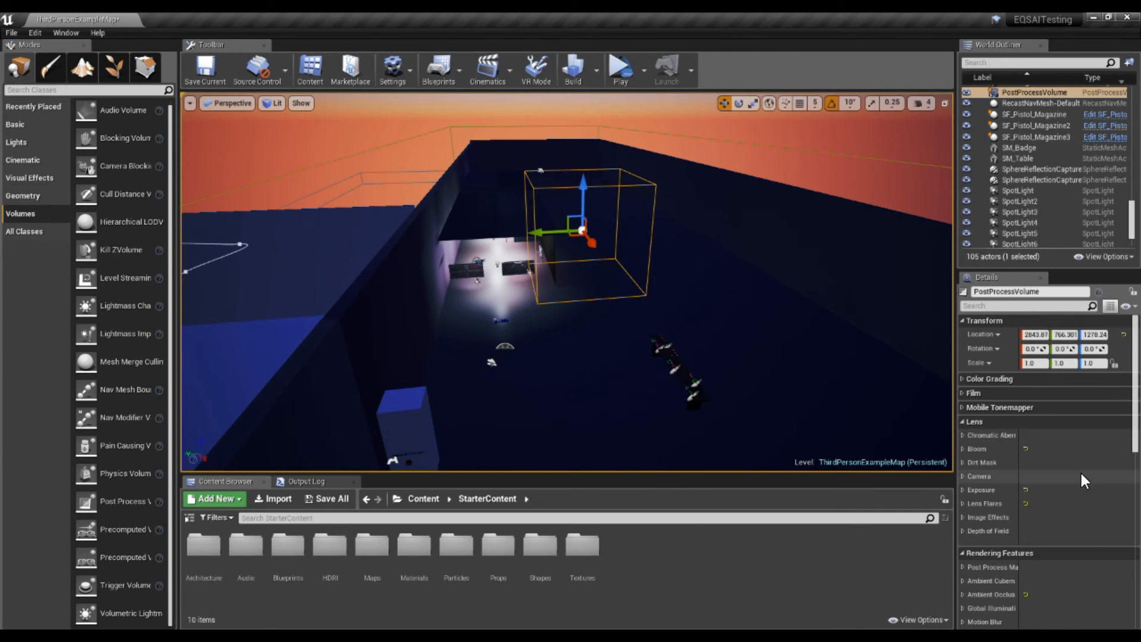
Examine the Infinite Extent (Unbound) option in the PostProcessVolume's settings
scroll(1078, 468, "down", 8)
scroll(1080, 470, "down", 2)
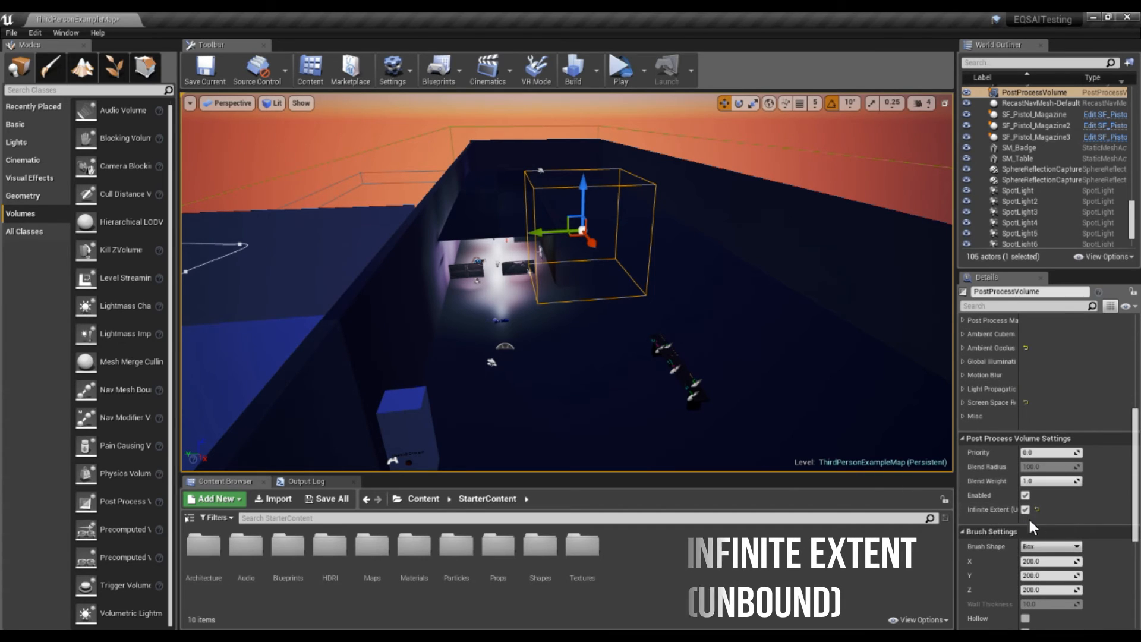
mouse_move(996, 517)
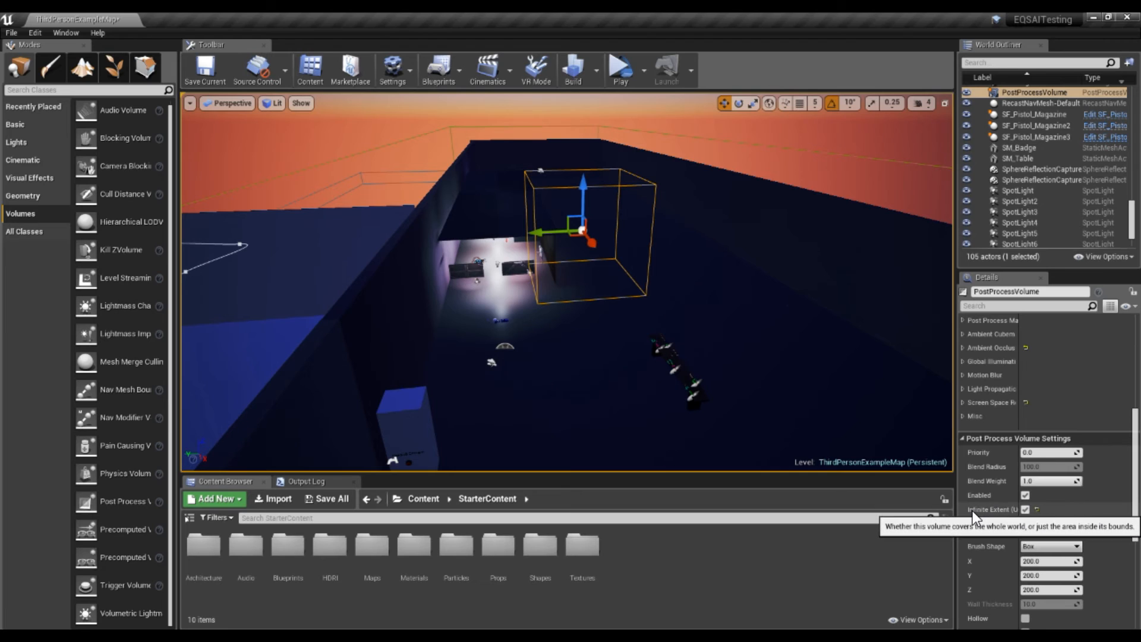
left_click_drag(1023, 451, 1020, 452)
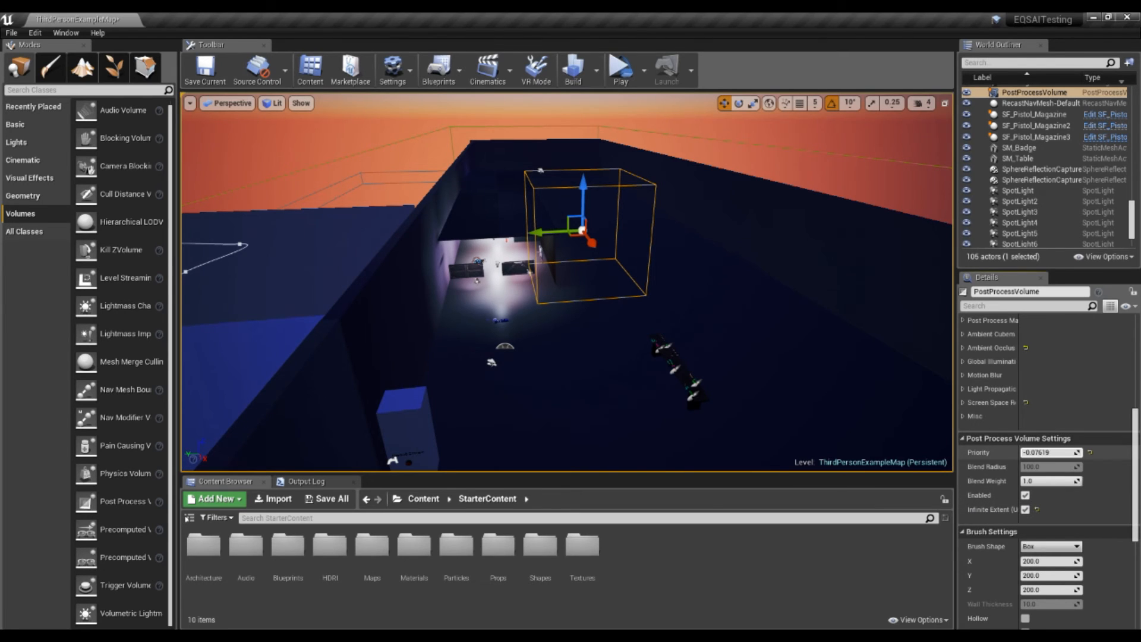
left_click(1036, 451)
type("0")
key("Return")
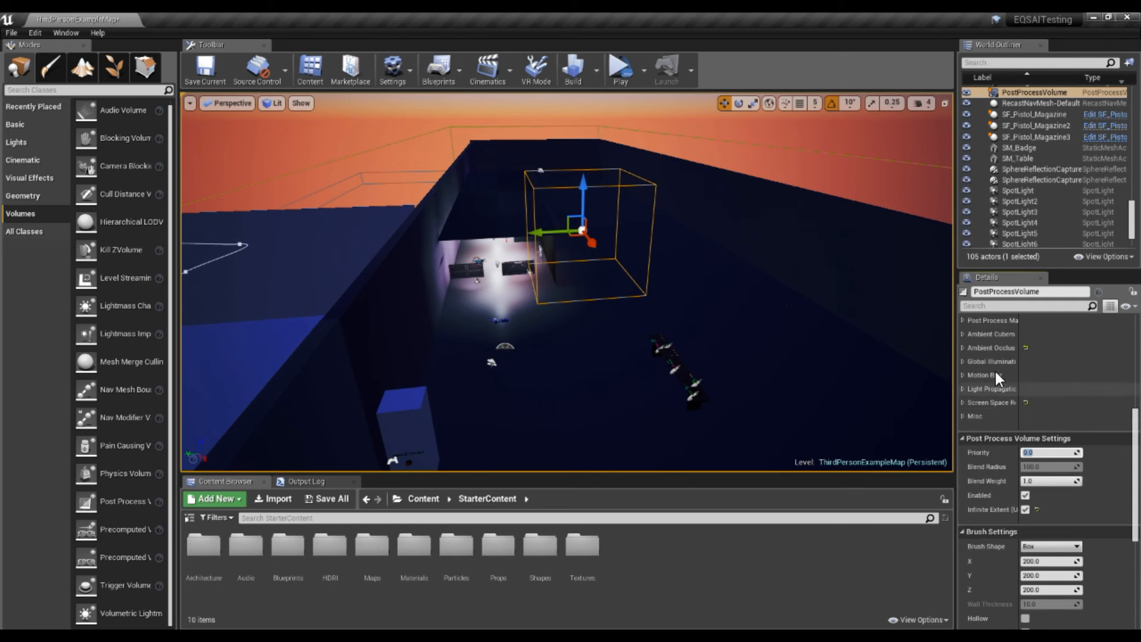
Expand the PostProcessVolume's Post Process Materials, Ambient Cubemap and Ambient Occlusion settings to examine their options
left_click(963, 321)
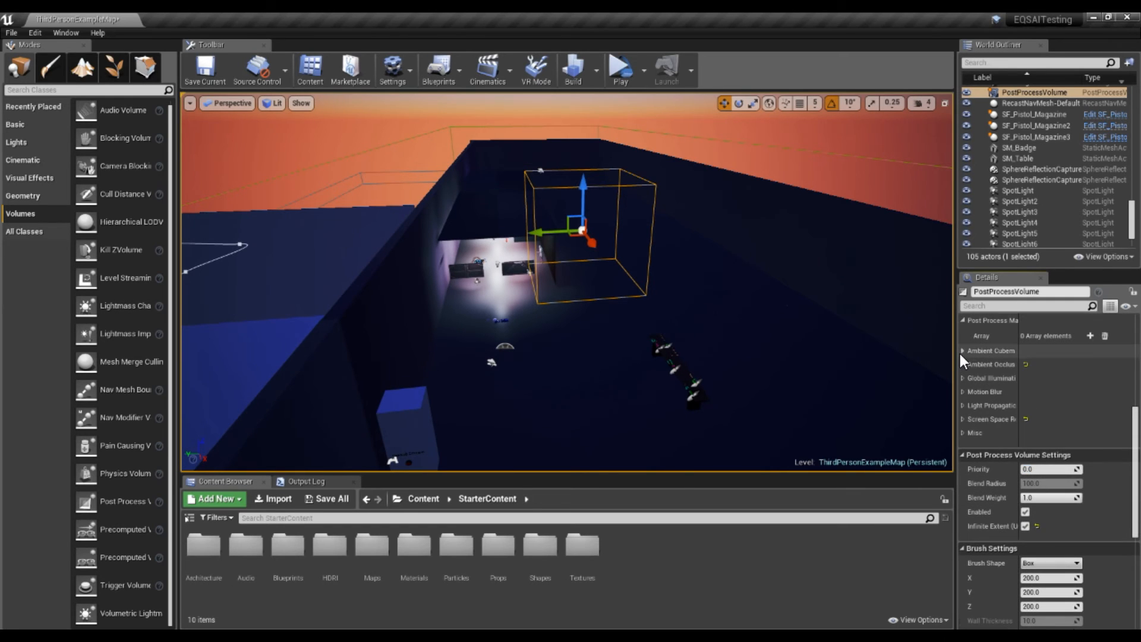
left_click(963, 351)
left_click(962, 440)
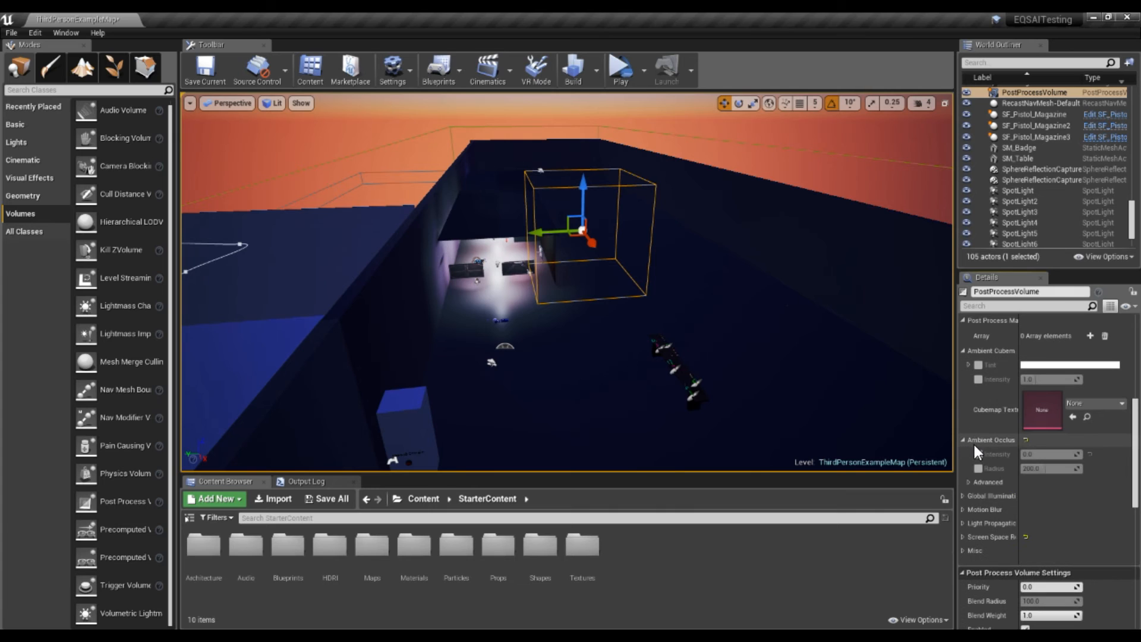
scroll(967, 446, "down", 2)
scroll(968, 445, "down", 3)
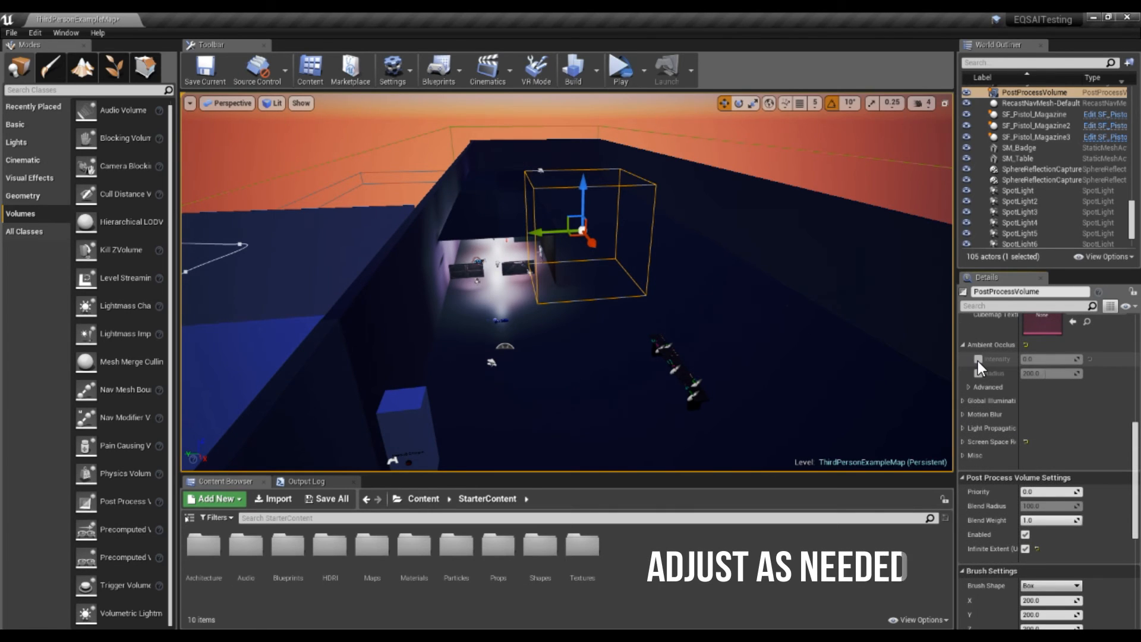
Try the Ambient Occlusion Intensity override, switch it off again and collapse the Ambient Occlusion settings
left_click(978, 359)
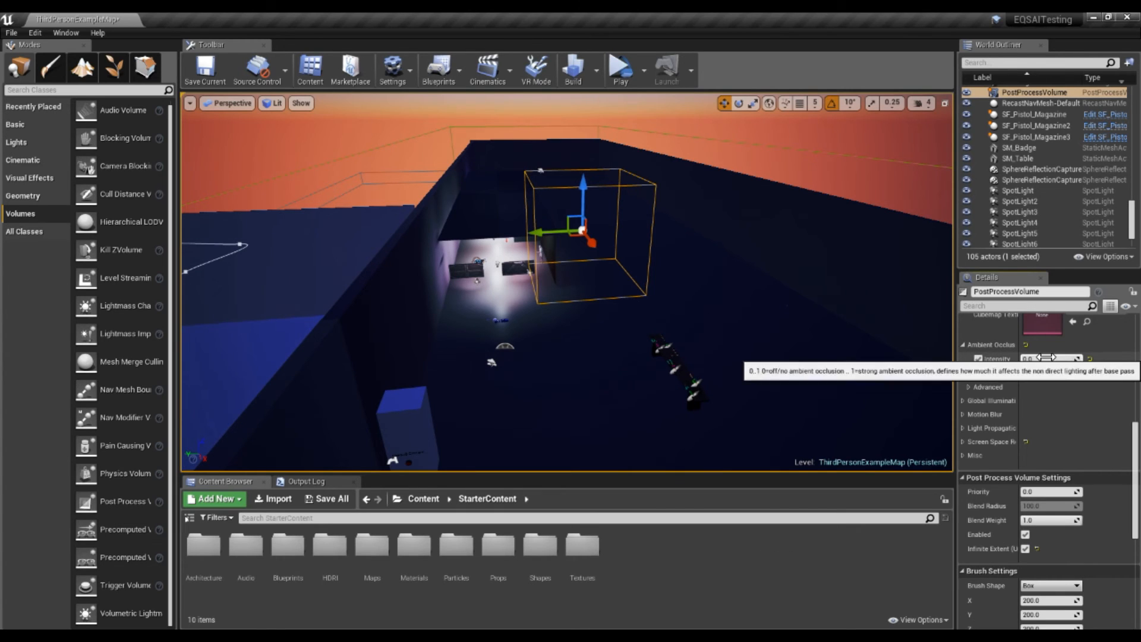
left_click(978, 359)
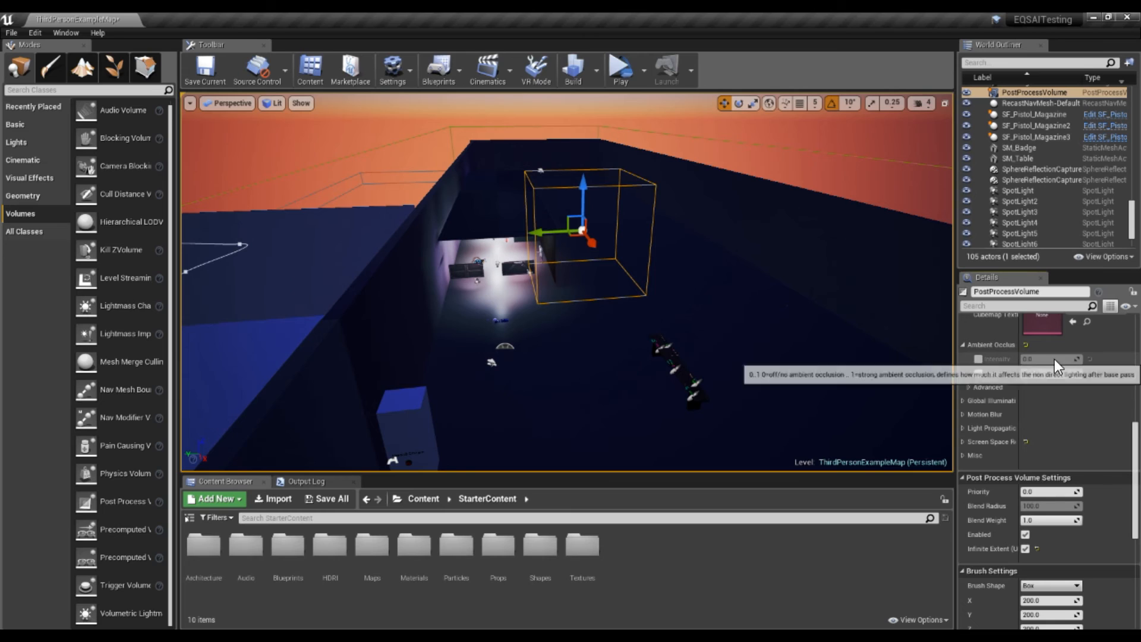
left_click(963, 345)
Set the PostProcessVolume's Motion Blur Amount to 0, then switch off its override and collapse the Motion Blur settings
left_click(999, 372)
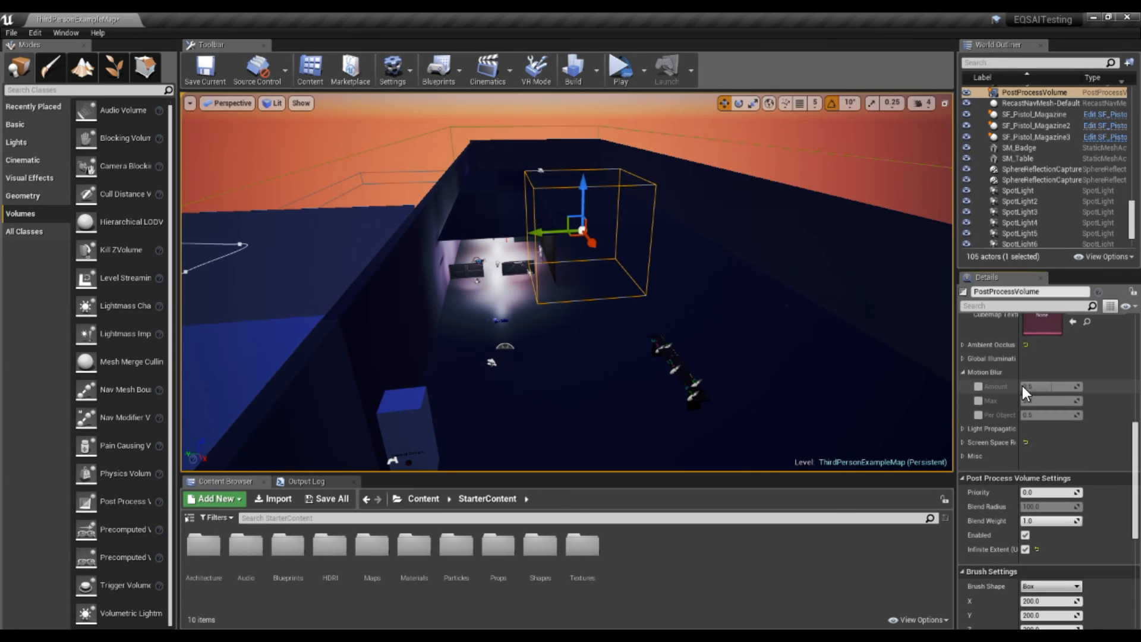
left_click(978, 386)
left_click(1050, 386)
type("0")
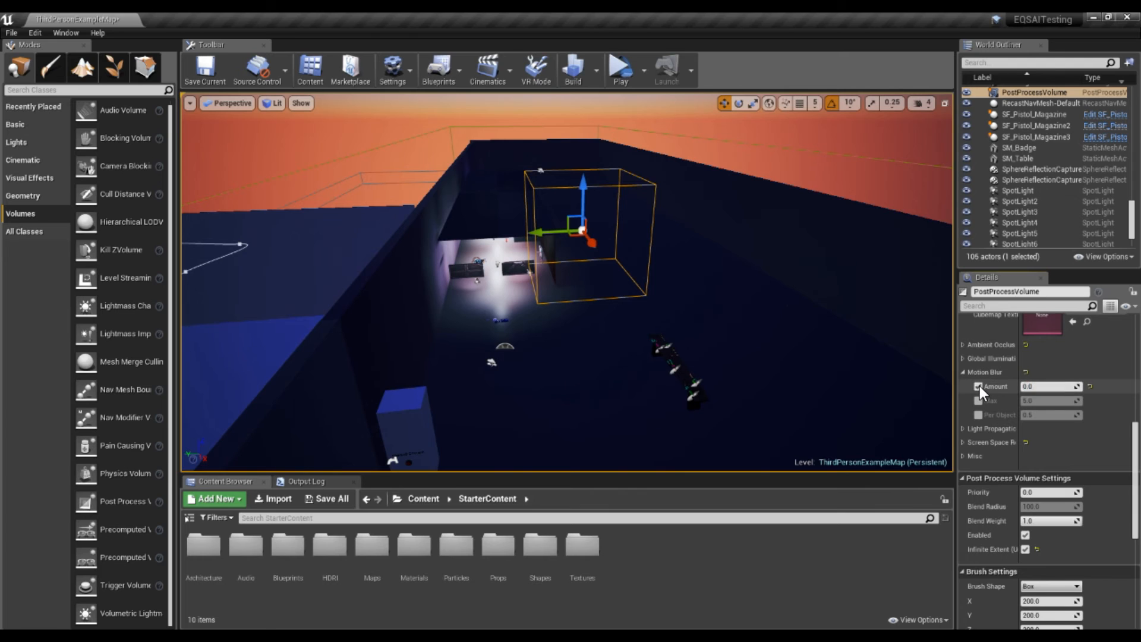
left_click(978, 386)
left_click(963, 373)
scroll(999, 383, "down", 2)
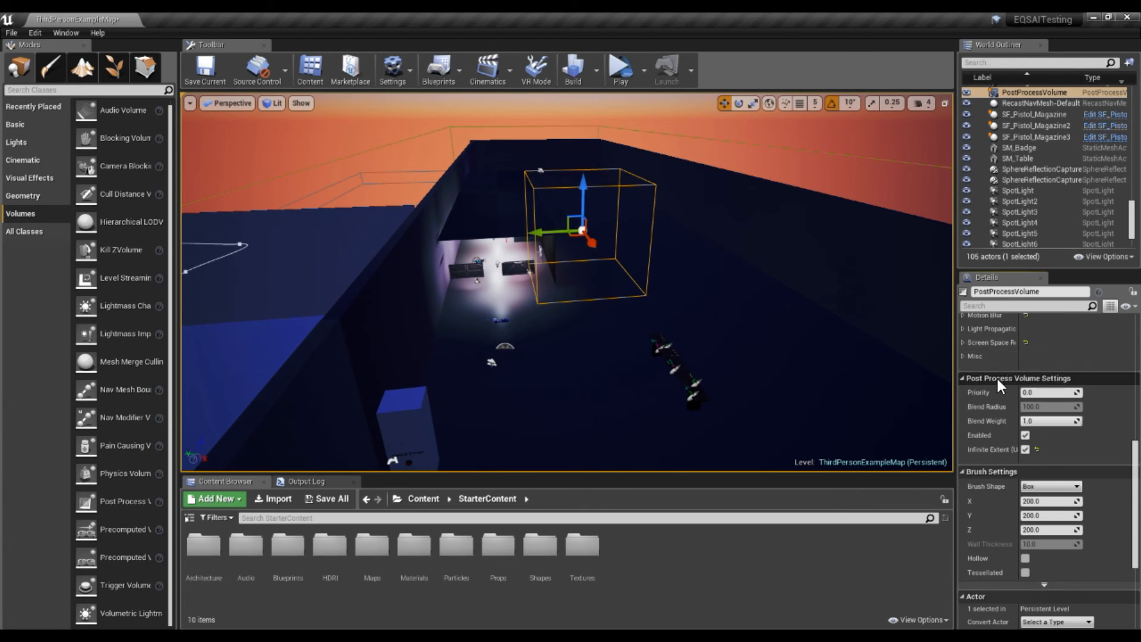
scroll(995, 426, "down", 4)
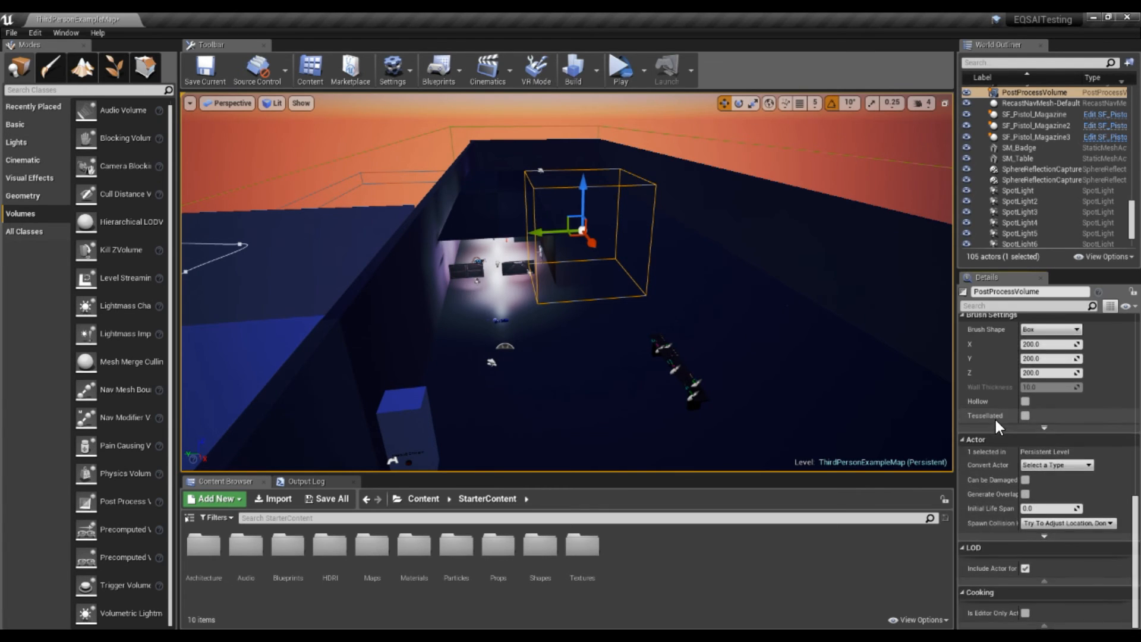
scroll(1004, 493, "up", 8)
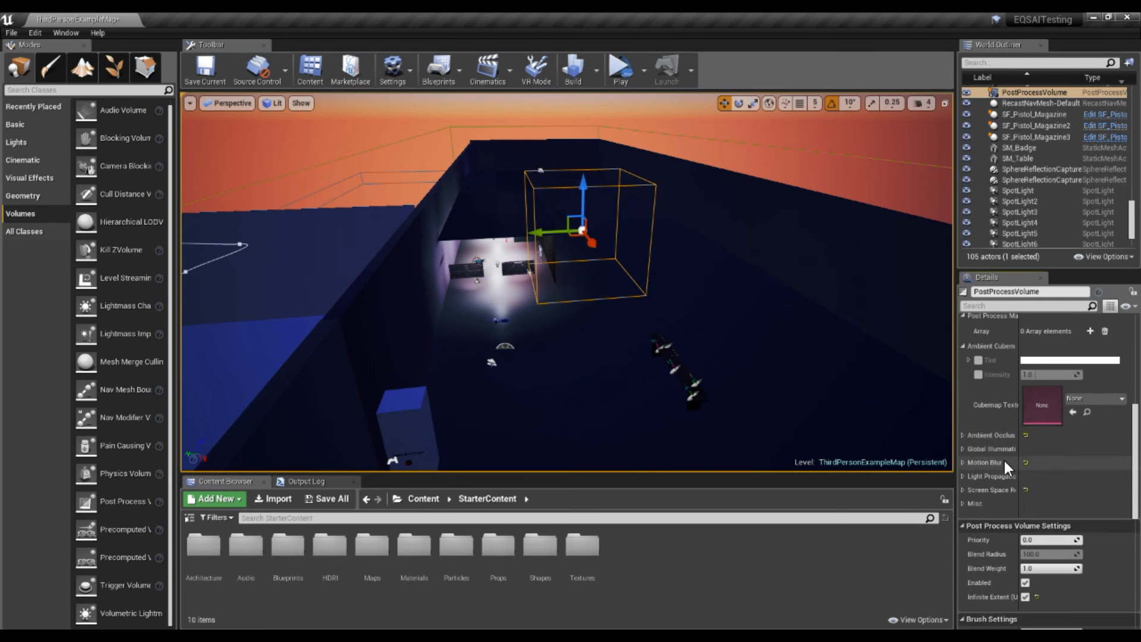
Deselect the PostProcessVolume and examine the lit hallway, its spotlights and characters from in front of the two crates
key("w")
mouse_move(725, 296)
right_mouse_down()
mouse_move(707, 336)
mouse_move(713, 287)
right_mouse_up()
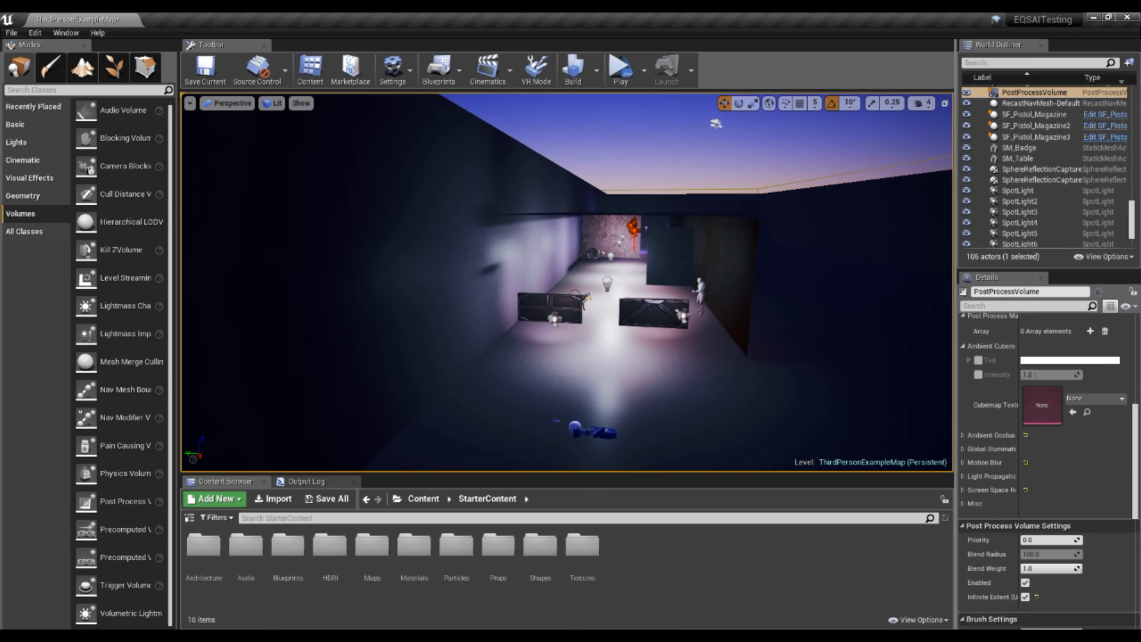
left_click(648, 133)
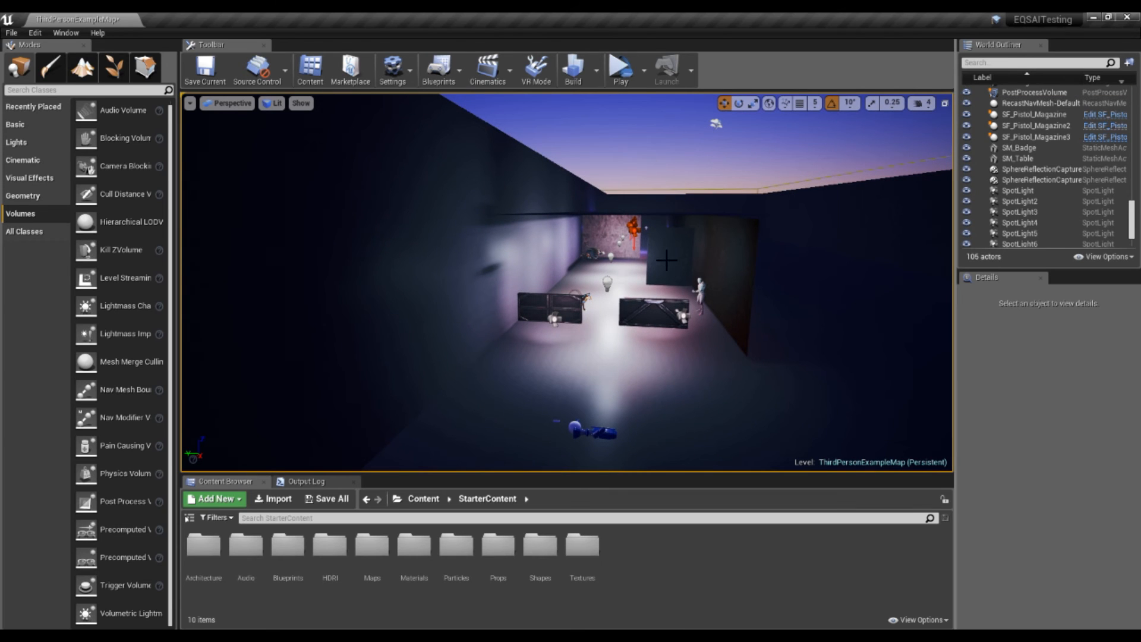
right_click_drag(644, 339, 665, 348)
key("w")
key("a")
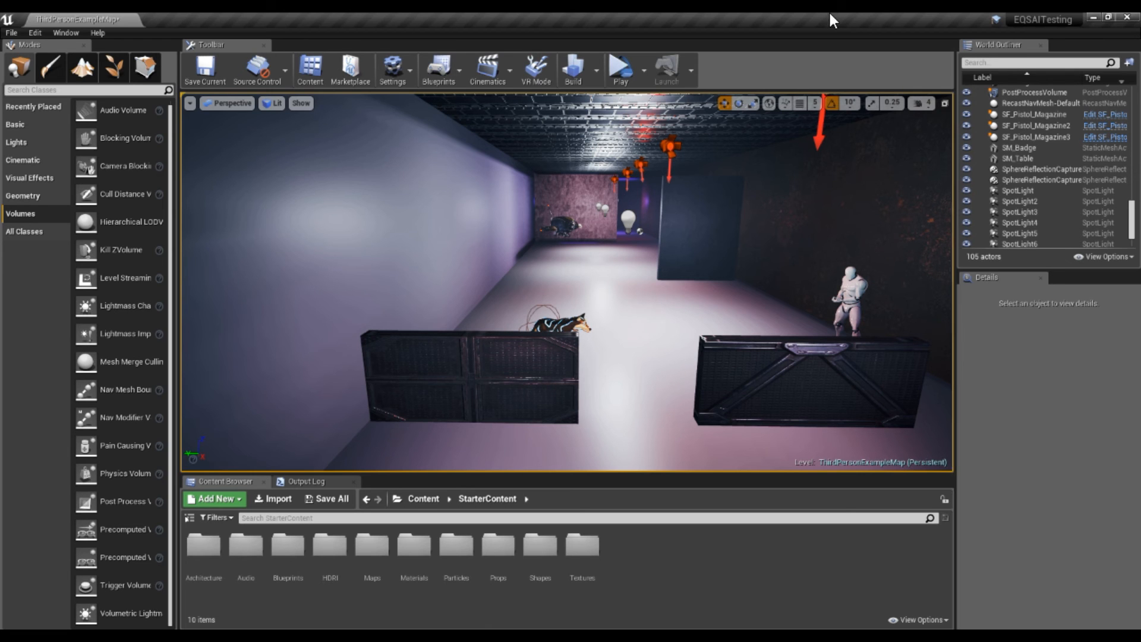
right_click_drag(570, 270, 666, 280)
key("w")
key("s")
key("d")
key("w")
key("s")
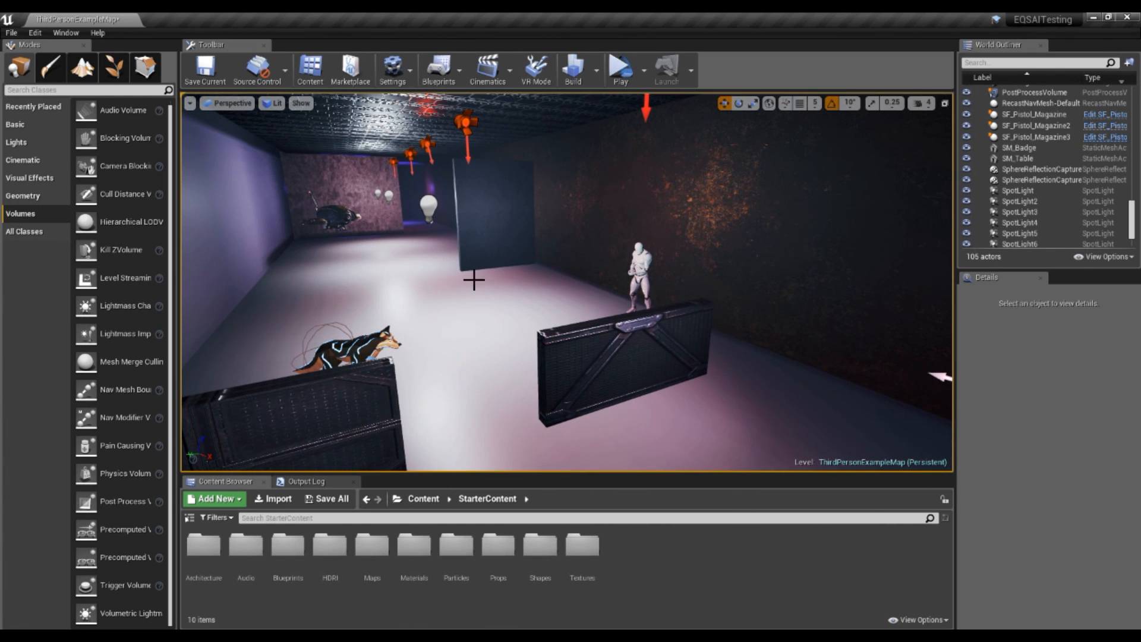